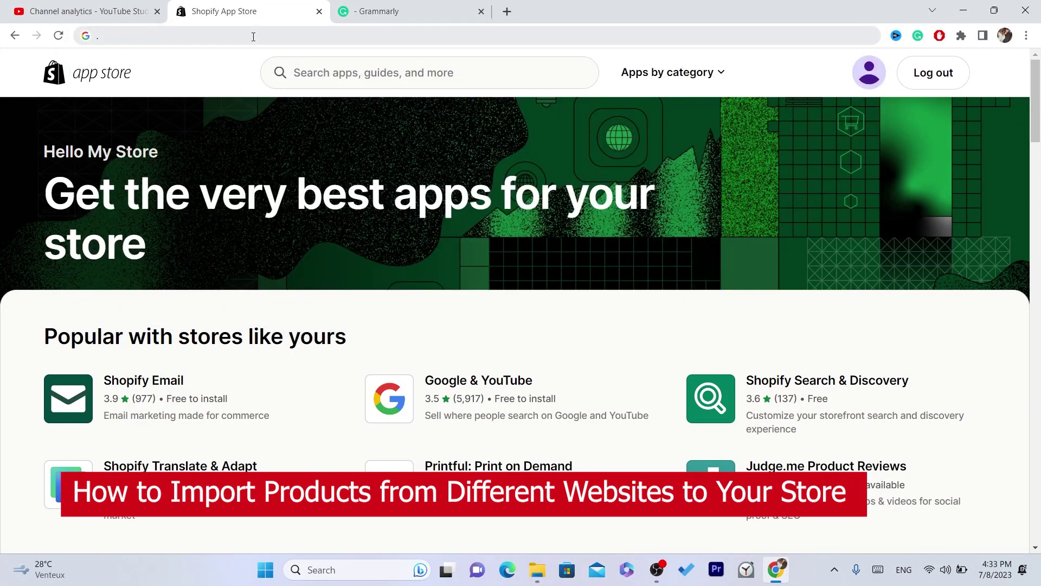
Go to shopify.com and log in to reach the Stores list with My Store.
left_click(254, 36)
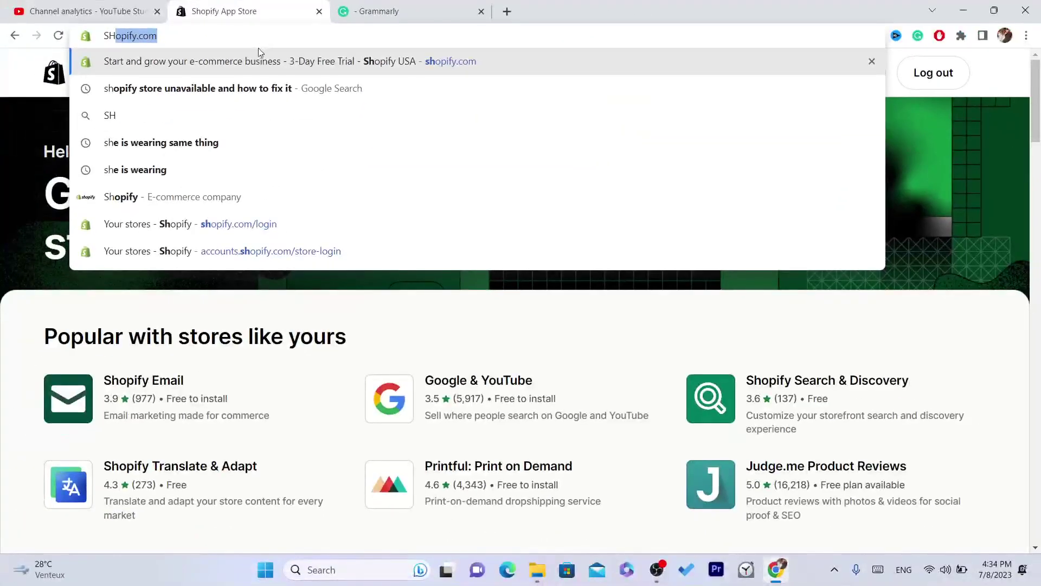
left_click(260, 53)
left_click(242, 34)
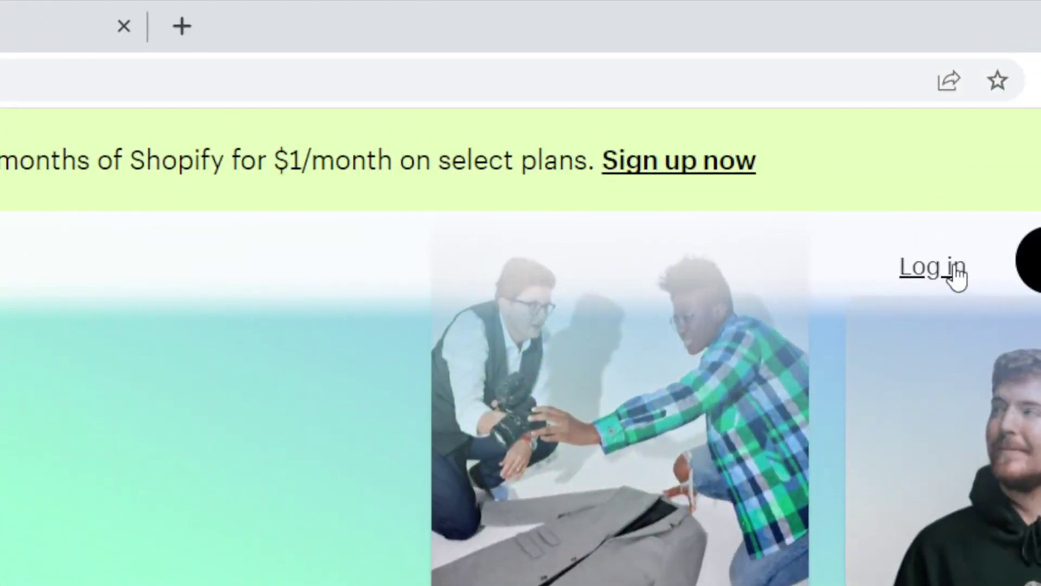
left_click(830, 124)
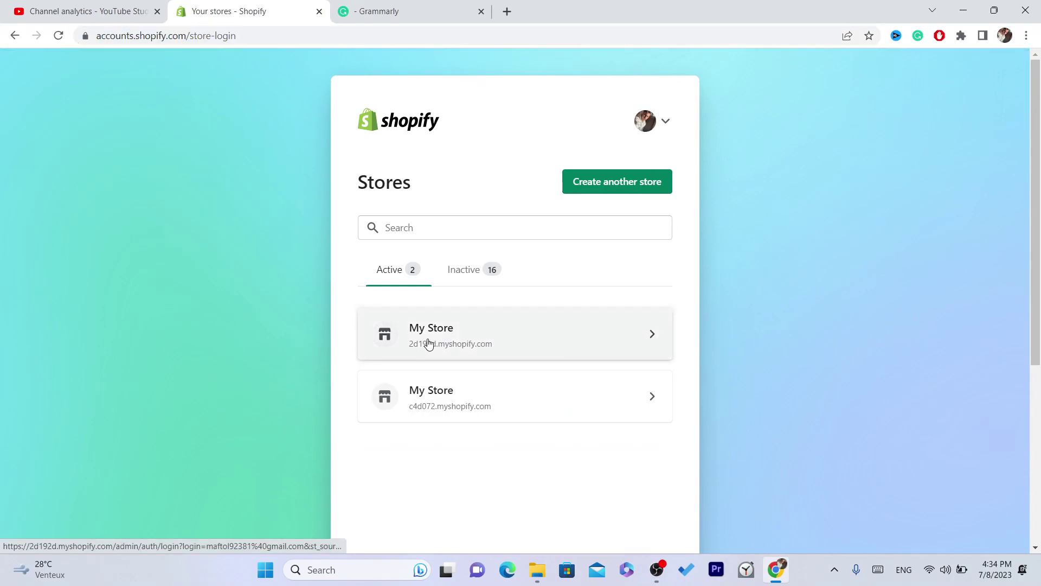
left_click(425, 342)
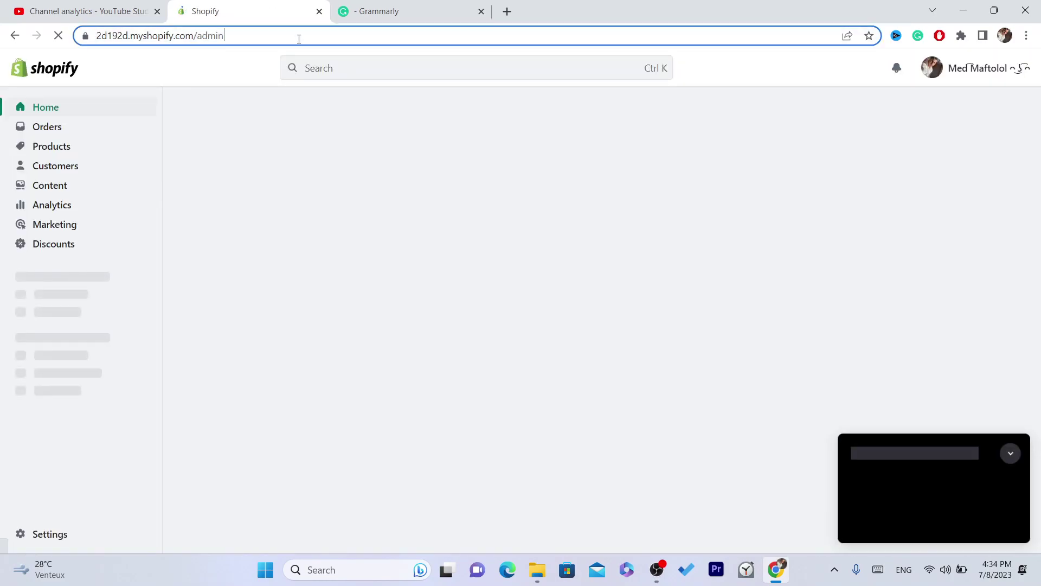
In My Store's admin, go to Settings > Apps and sales channels and launch the Shopify App Store.
left_click(297, 37)
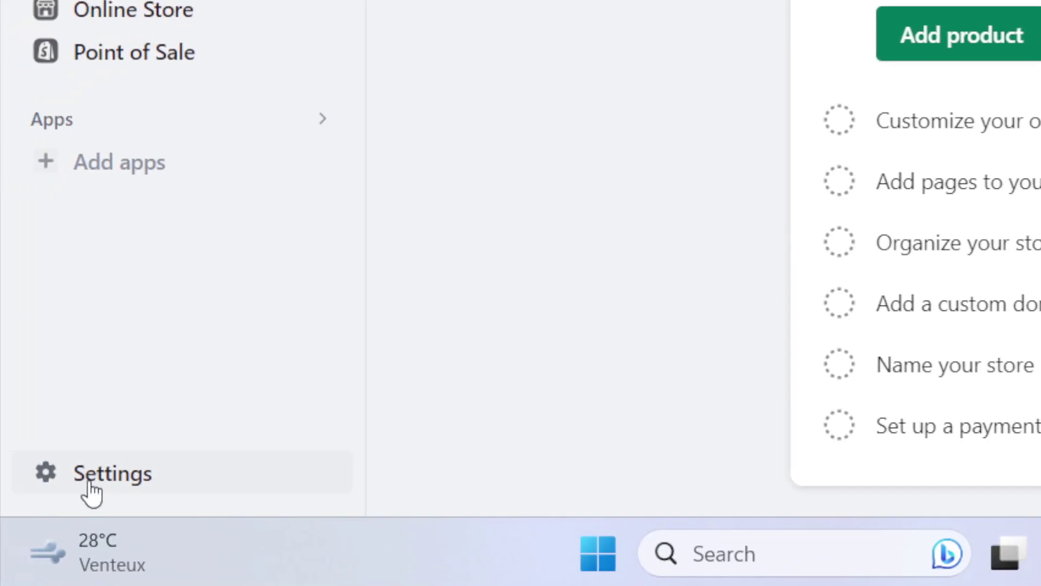
left_click(91, 482)
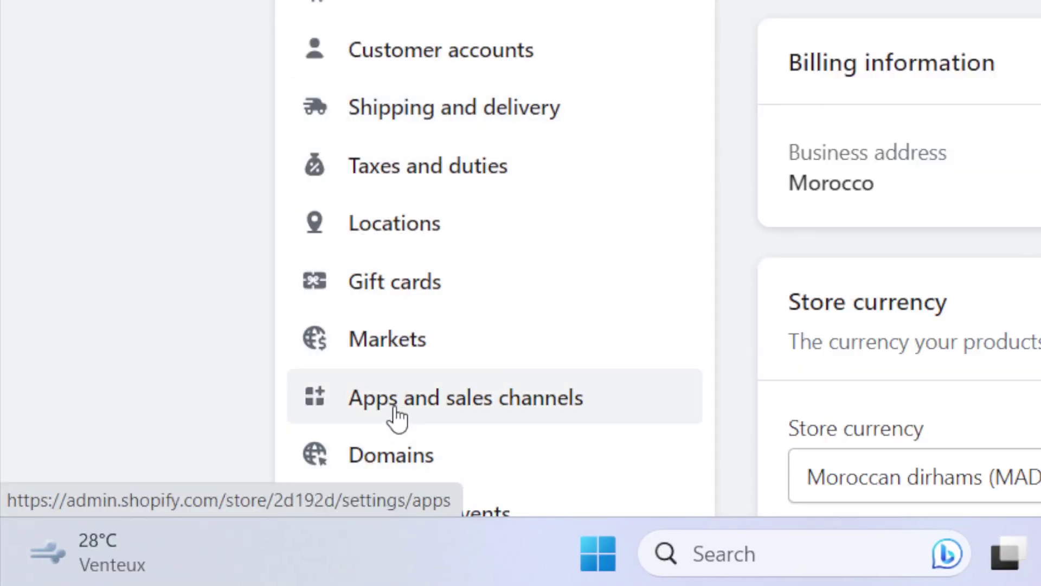
left_click(398, 418)
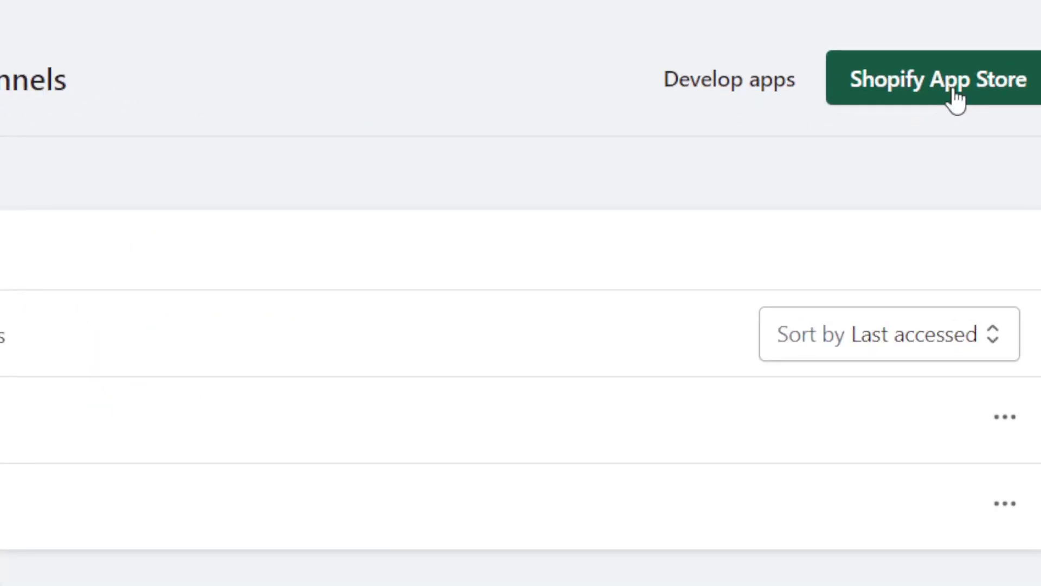
left_click(957, 101)
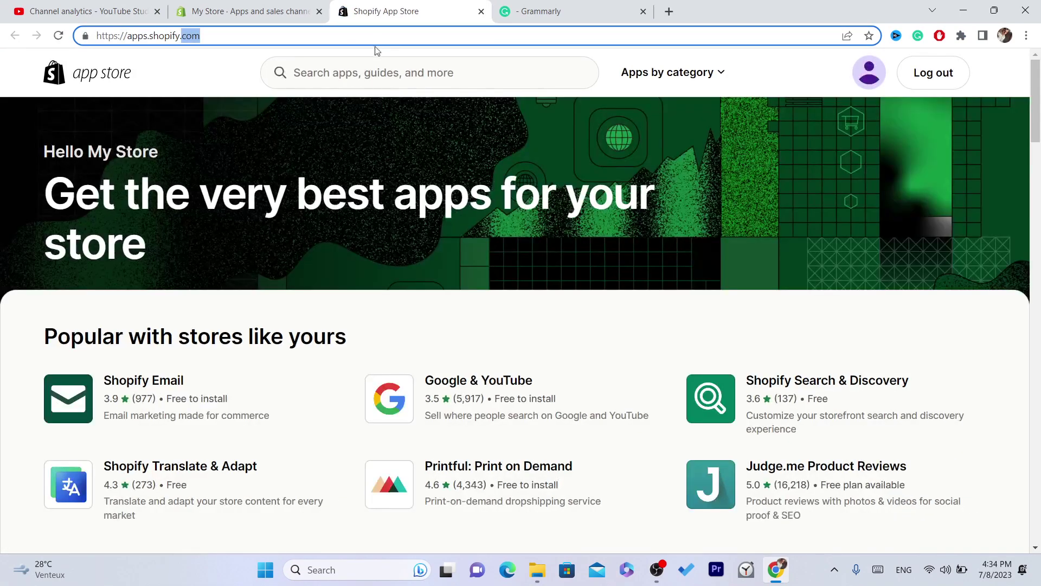
Search the App Store for 'Robo' and open the Robo Product Importer listing ($6/month).
left_click(382, 72)
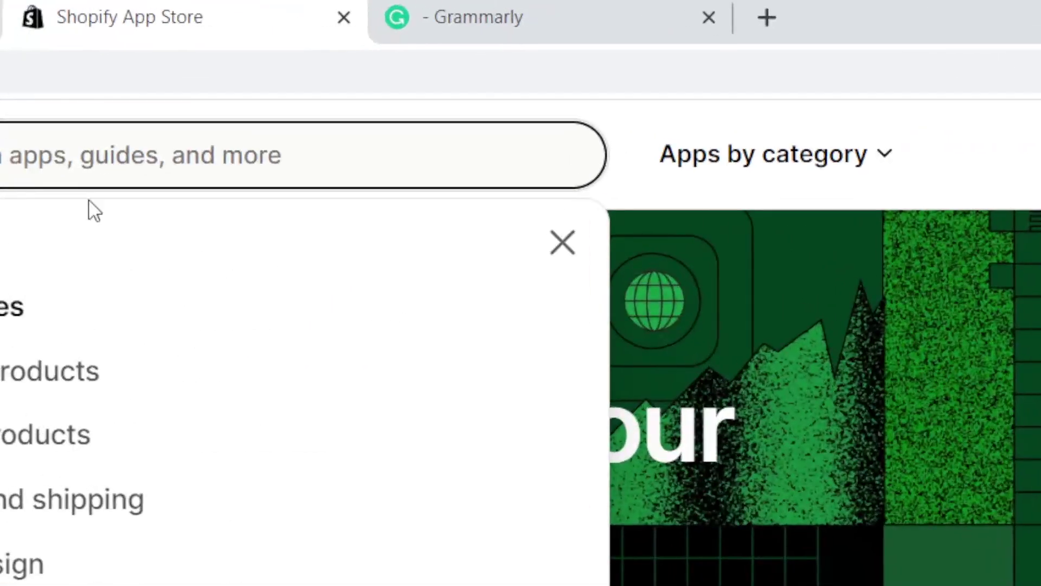
type("Robo")
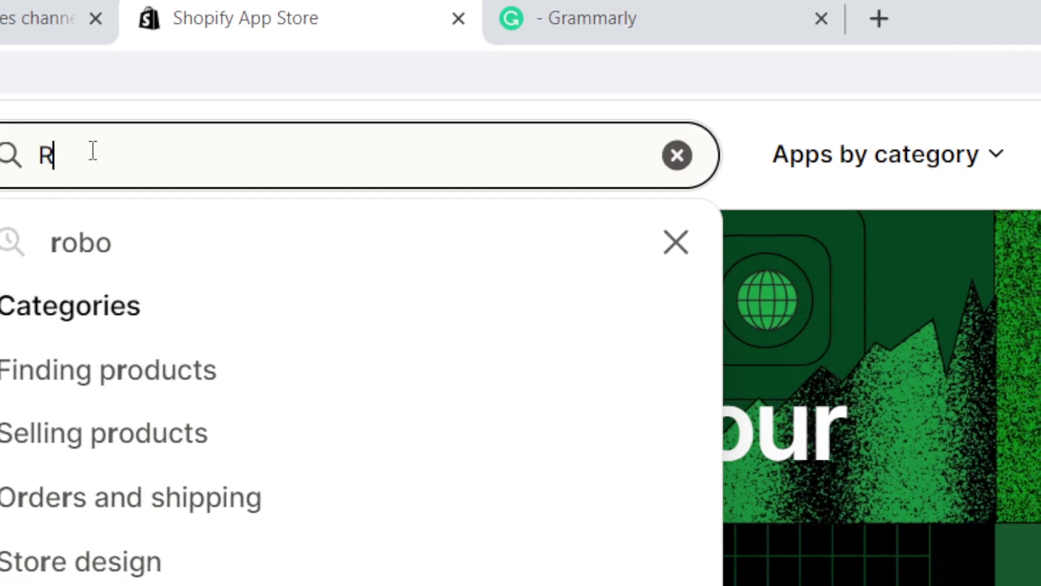
key("Return")
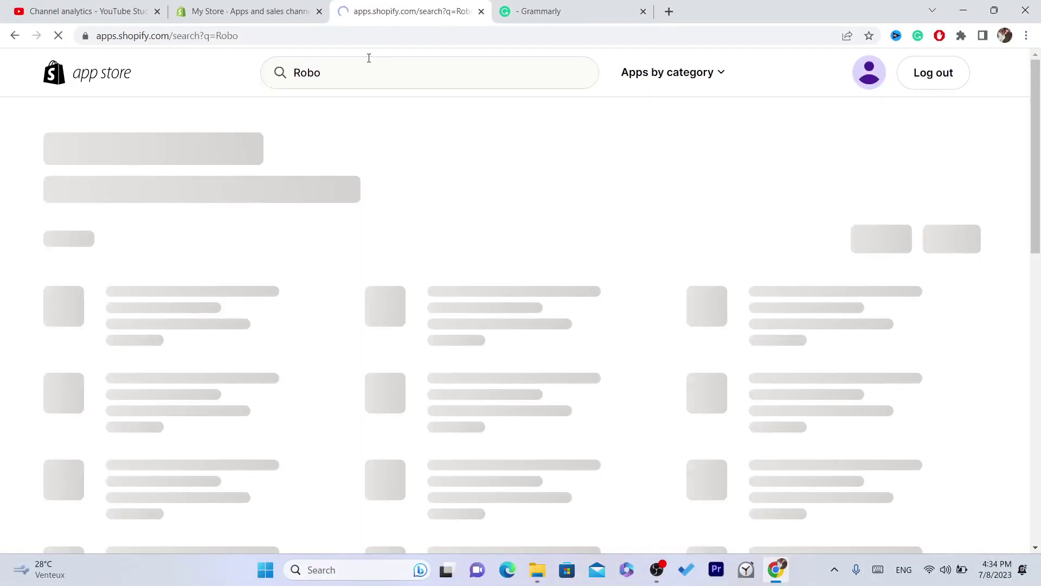
left_click(379, 35)
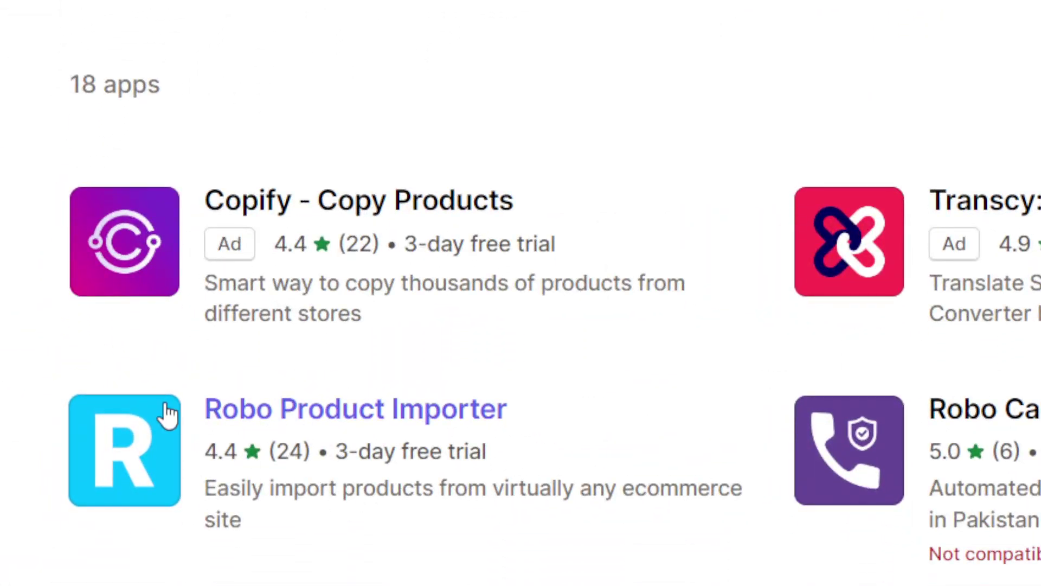
left_click(380, 450)
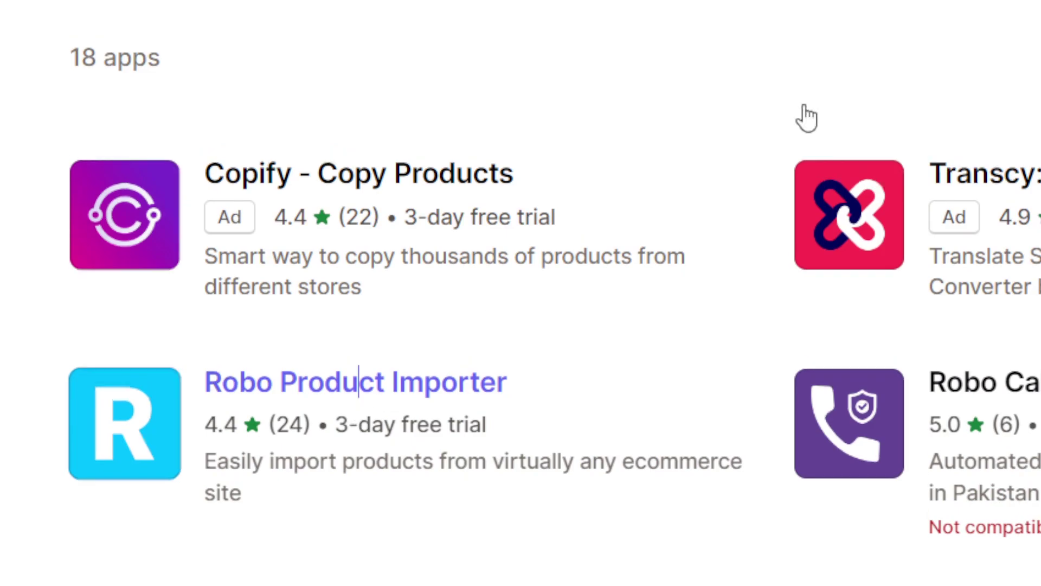
left_click(416, 29)
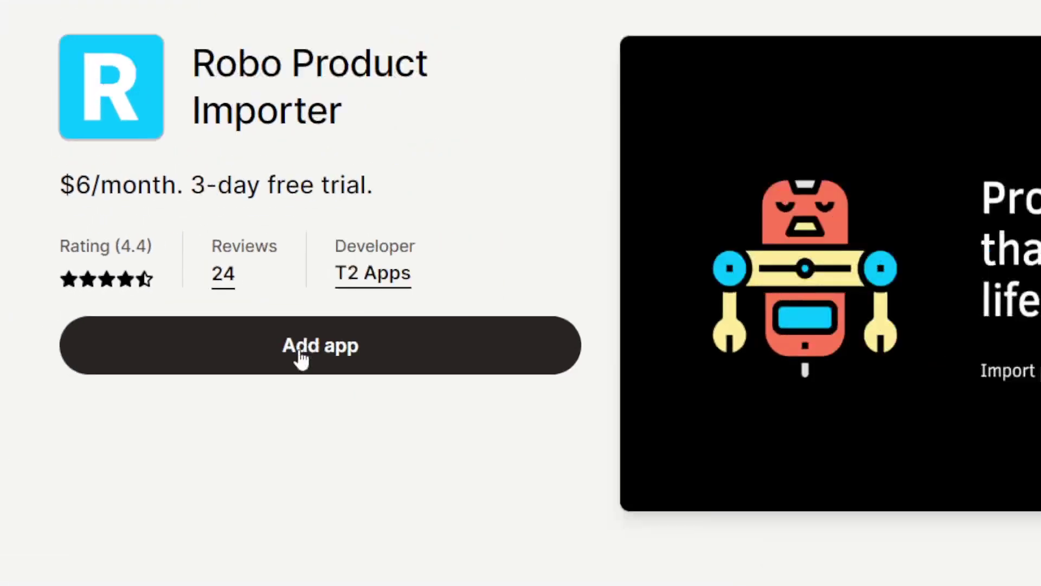
Add Robo Product Importer and approve its installation on My Store.
left_click(381, 375)
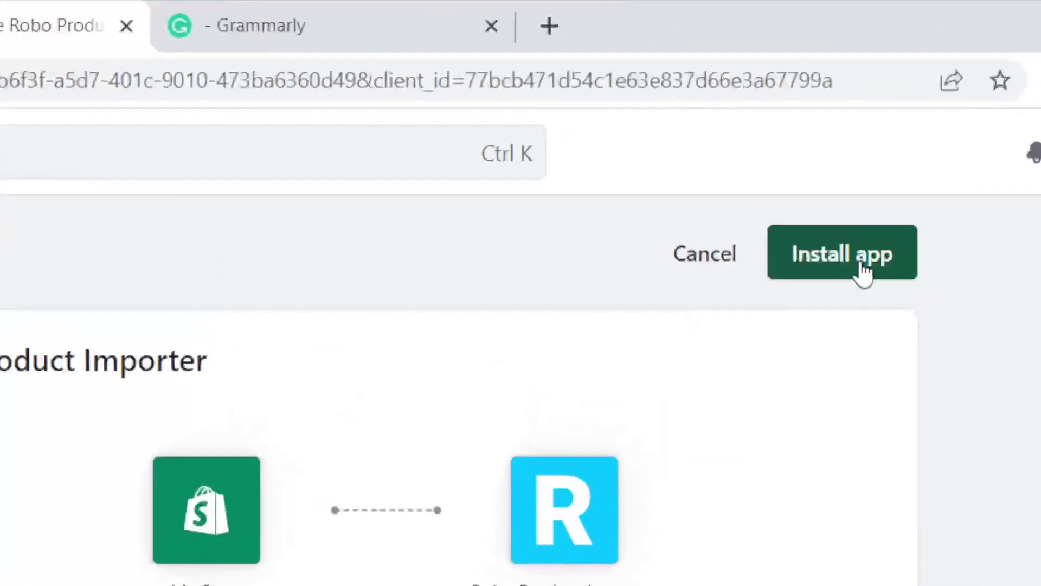
left_click(857, 270)
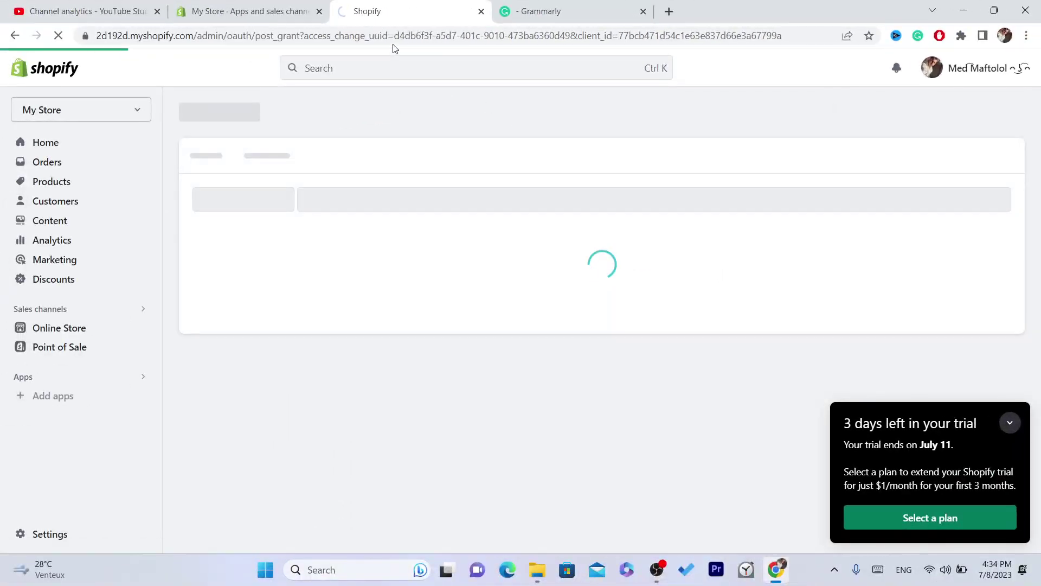
left_click(394, 40)
double_click(393, 35)
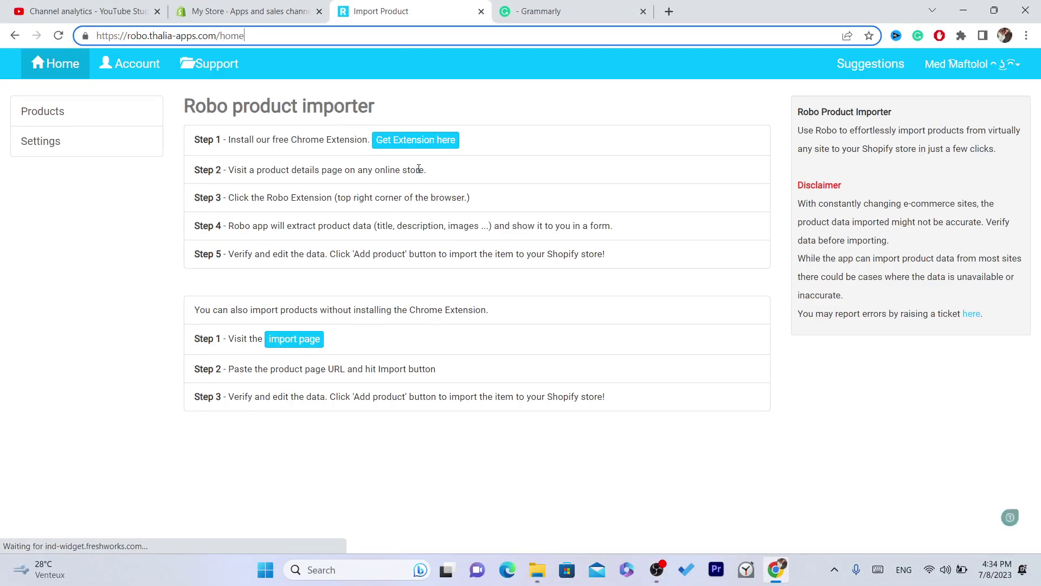
Review the importer's setup instructions and follow Step 1's Get Extension link to the Chrome Web Store.
left_click_drag(191, 109, 430, 384)
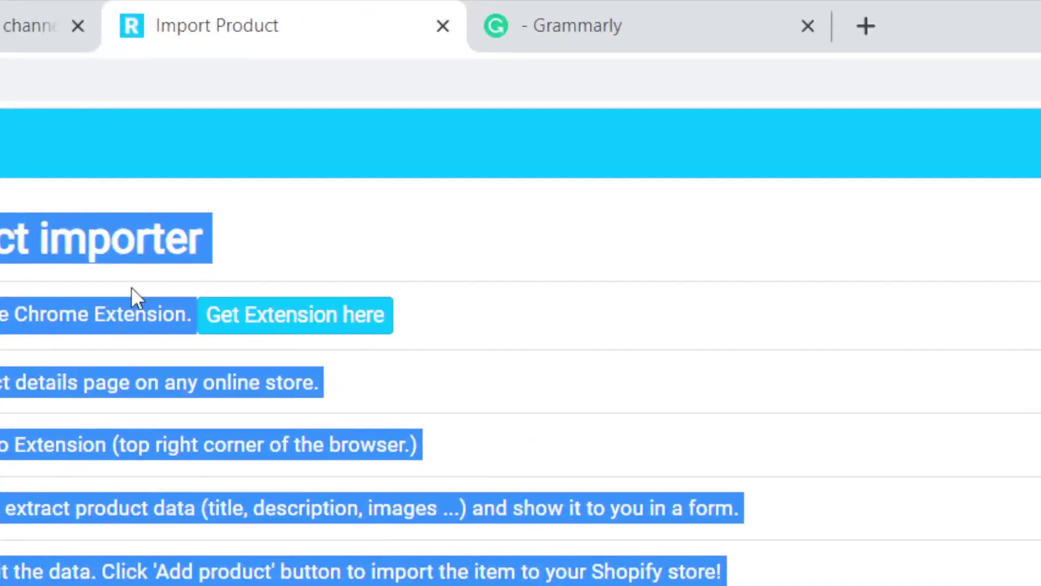
left_click(343, 130)
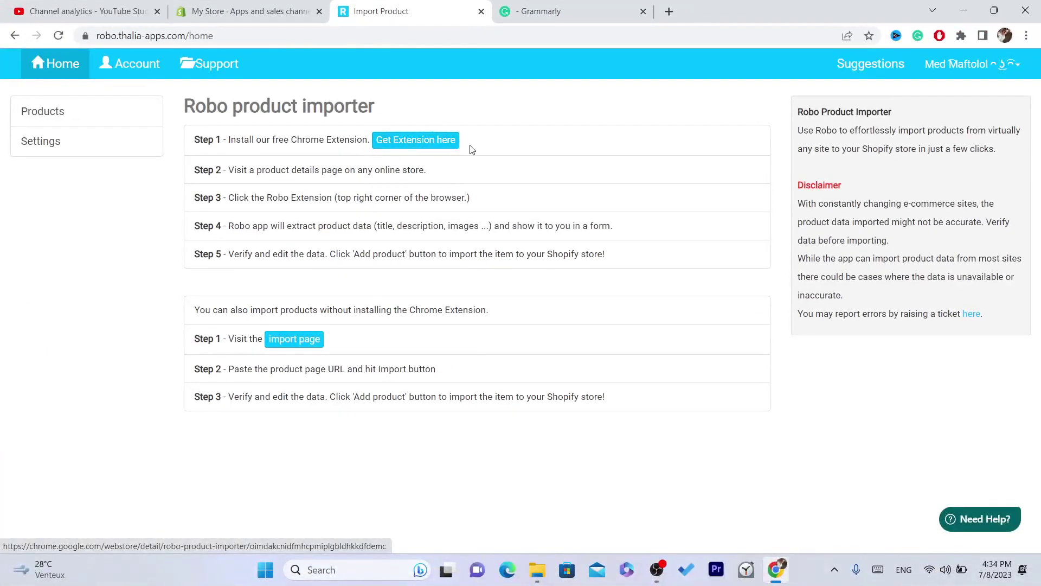
left_click(438, 142)
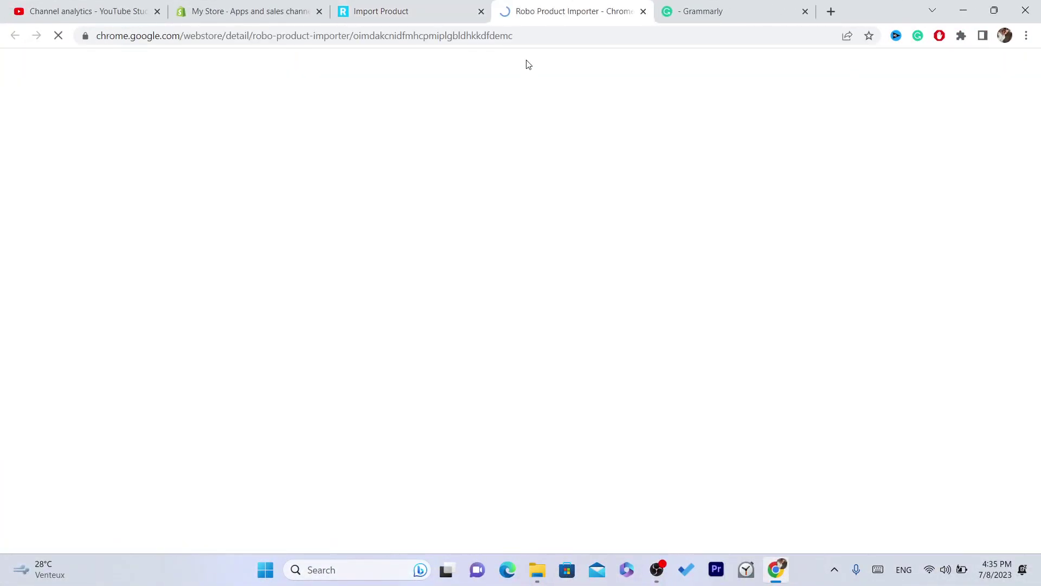
left_click(521, 35)
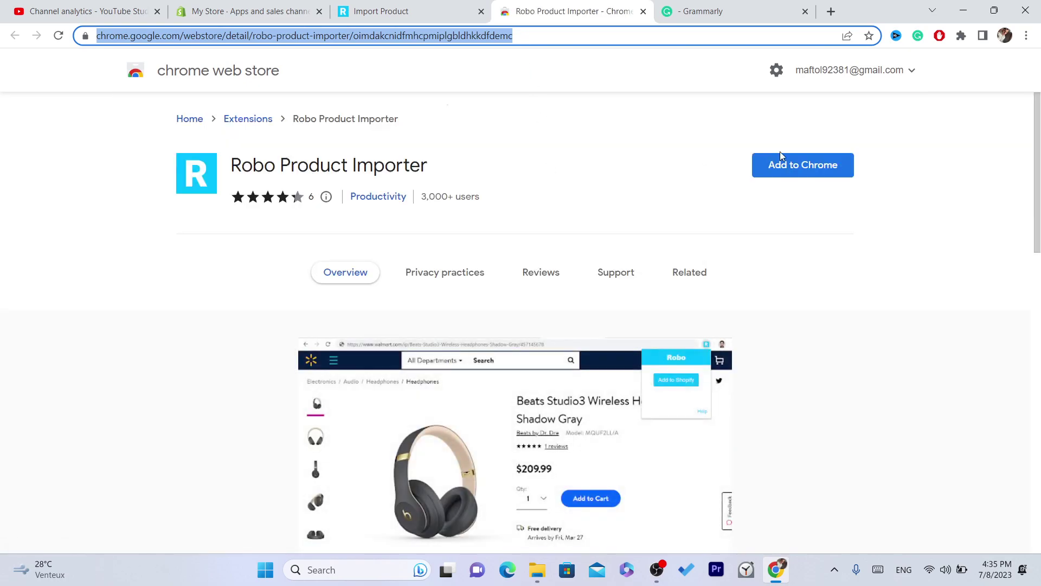
Add the Robo Product Importer extension to Chrome and dismiss the confirmation notice.
left_click(801, 169)
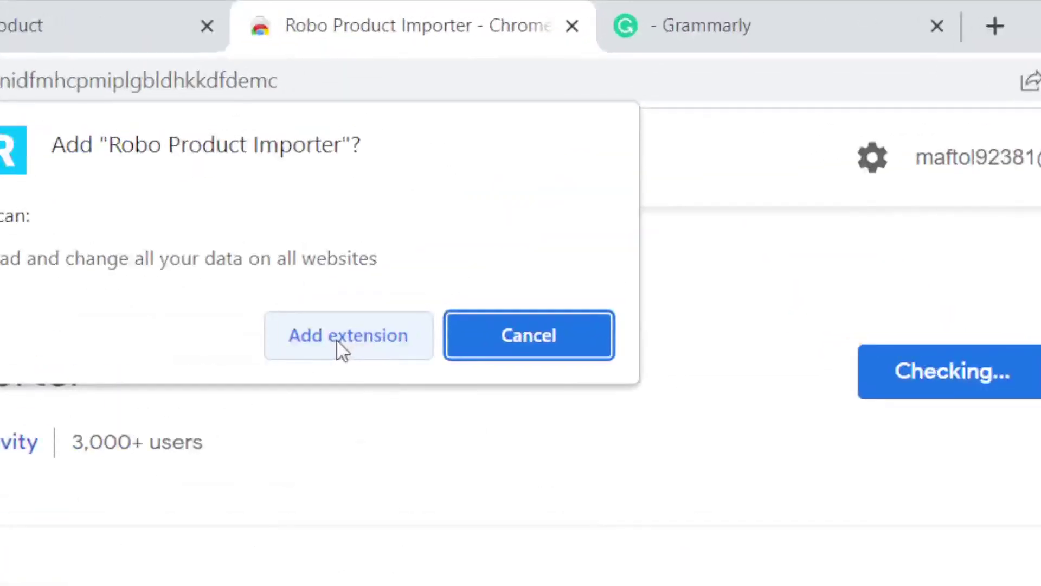
left_click(336, 340)
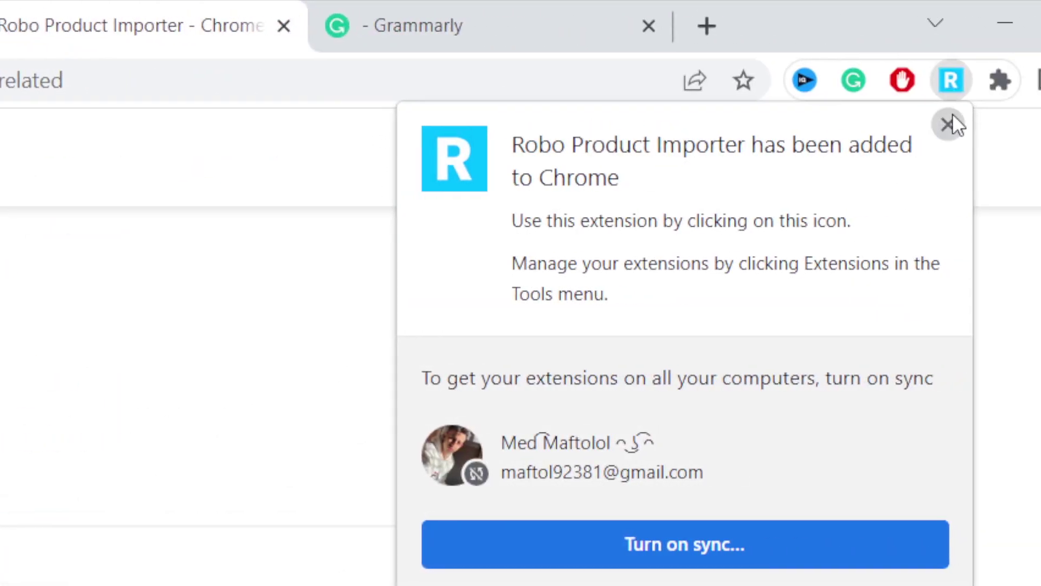
left_click(949, 122)
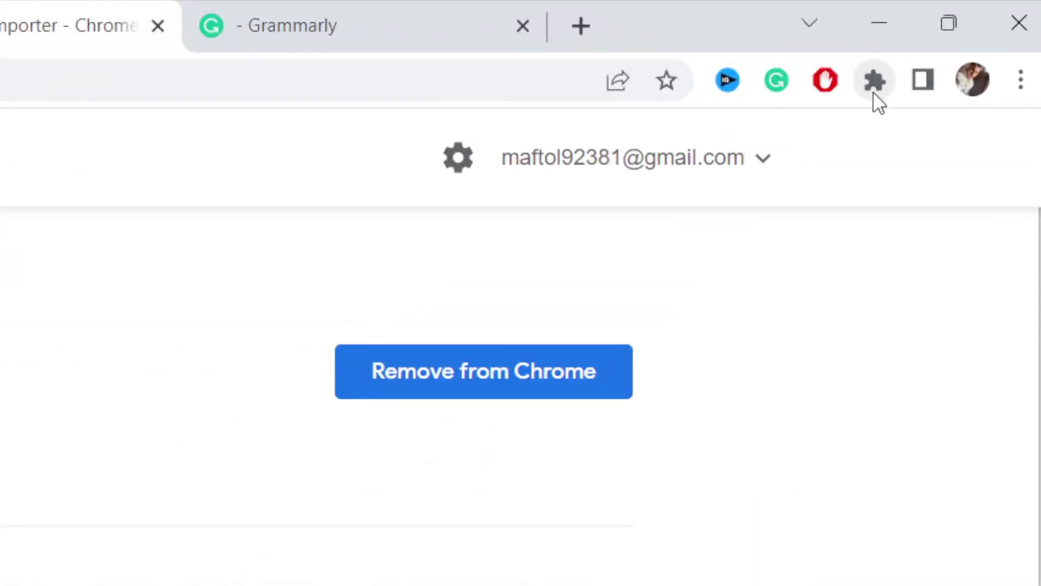
Pin Robo Product Importer to the Chrome toolbar, then return to the Import Product tab.
left_click(874, 83)
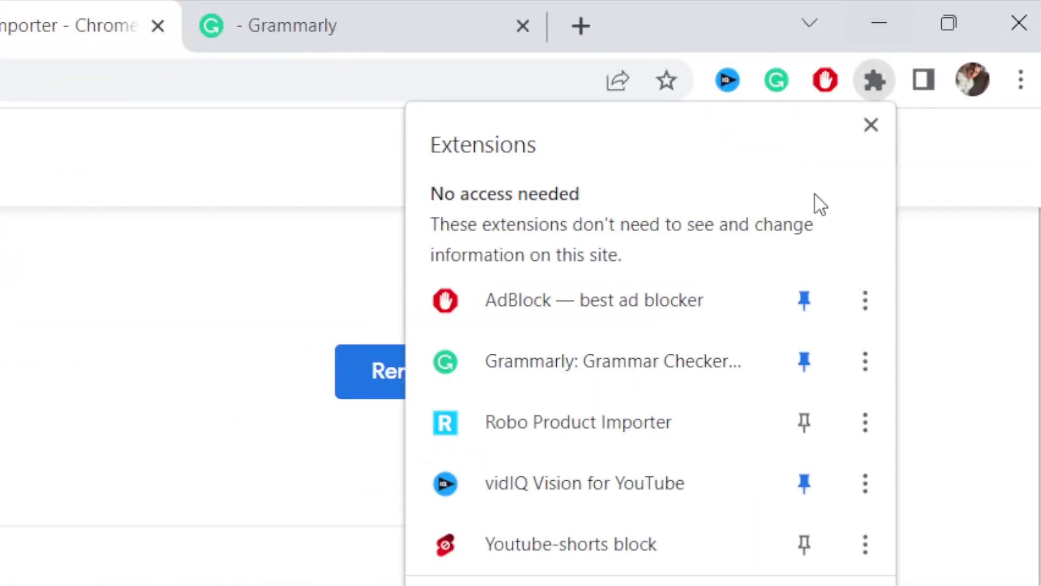
left_click(805, 422)
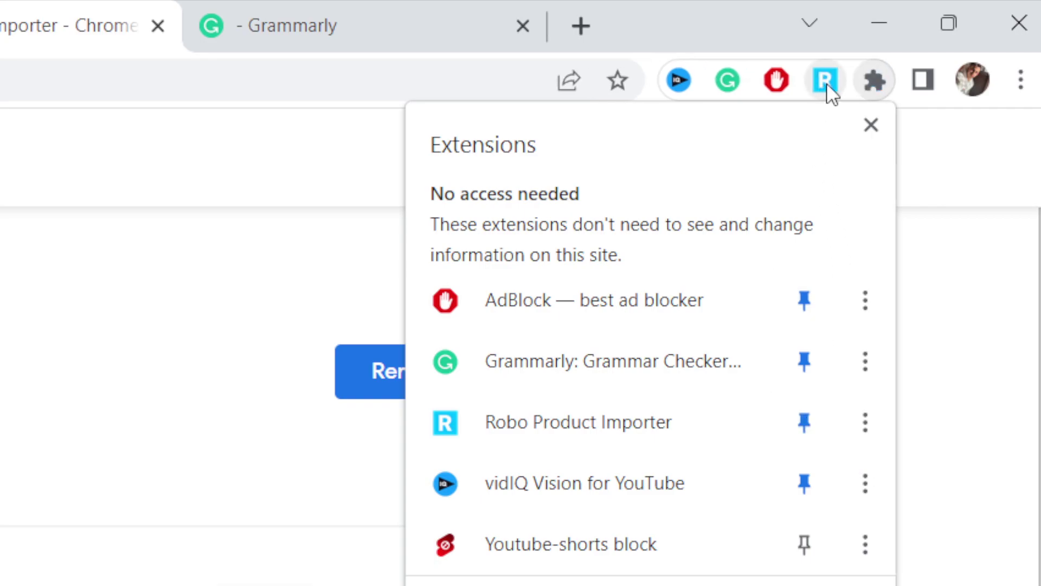
left_click(871, 125)
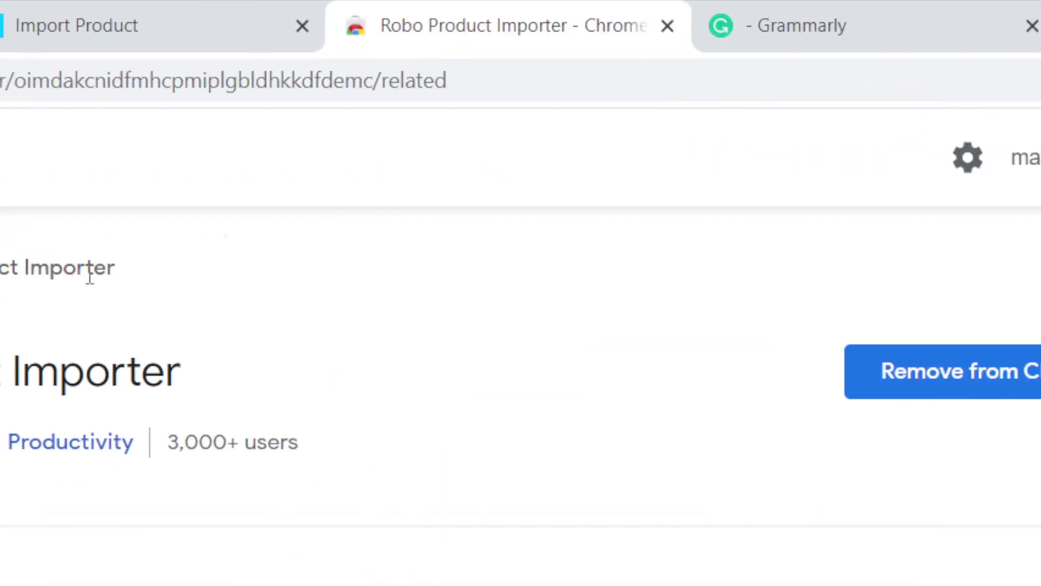
left_click(173, 10)
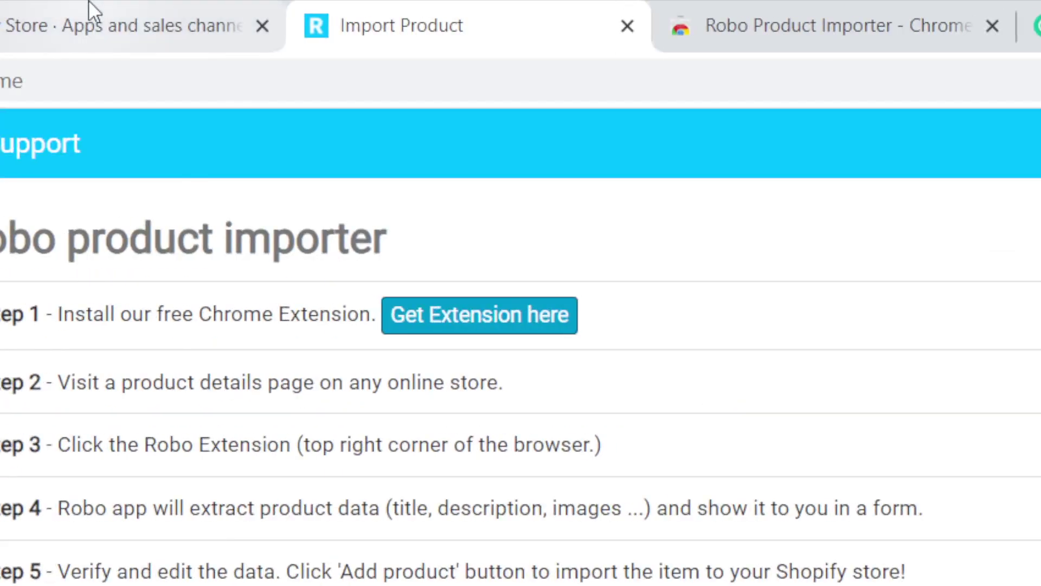
In the web store tab, search Google for 'amazon' and open the Amazon.com home page.
left_click(821, 9)
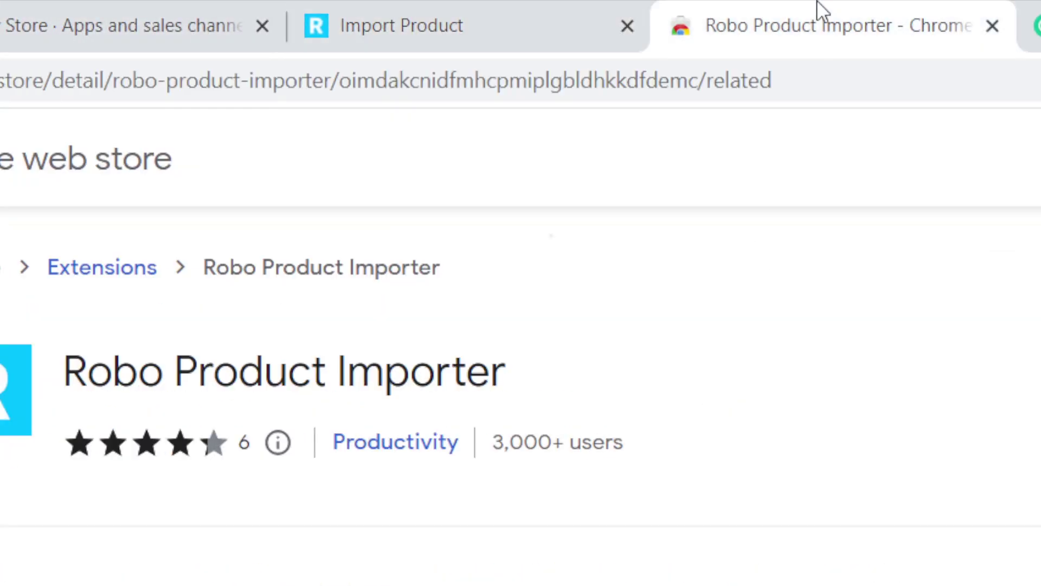
left_click(831, 80)
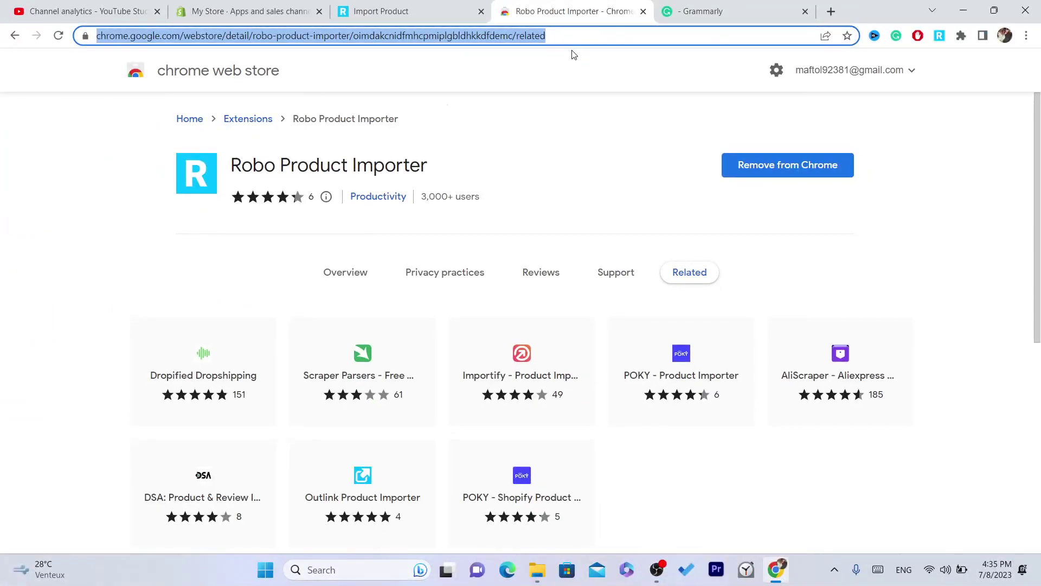
type("amazo")
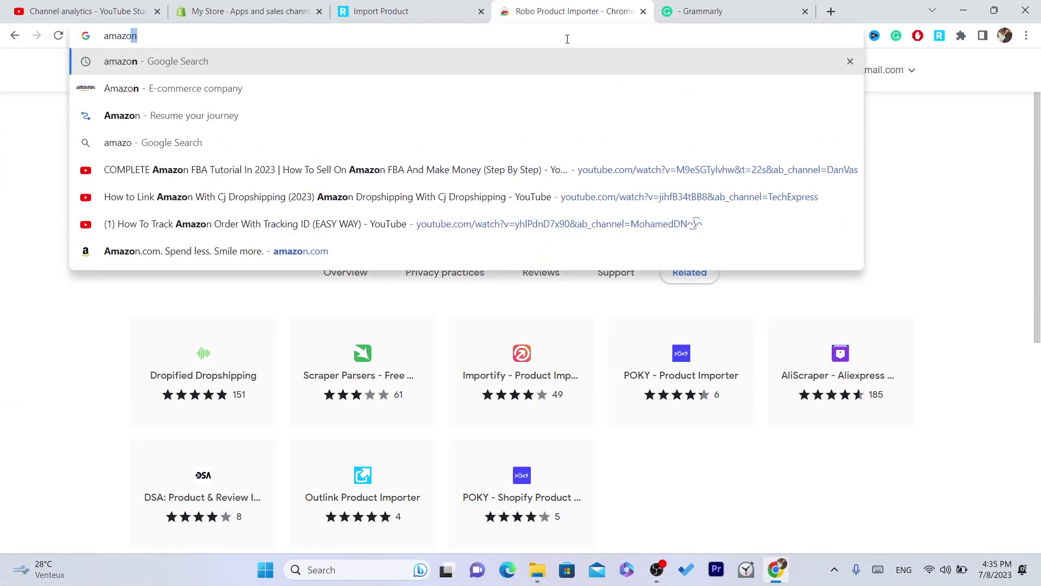
key("Return")
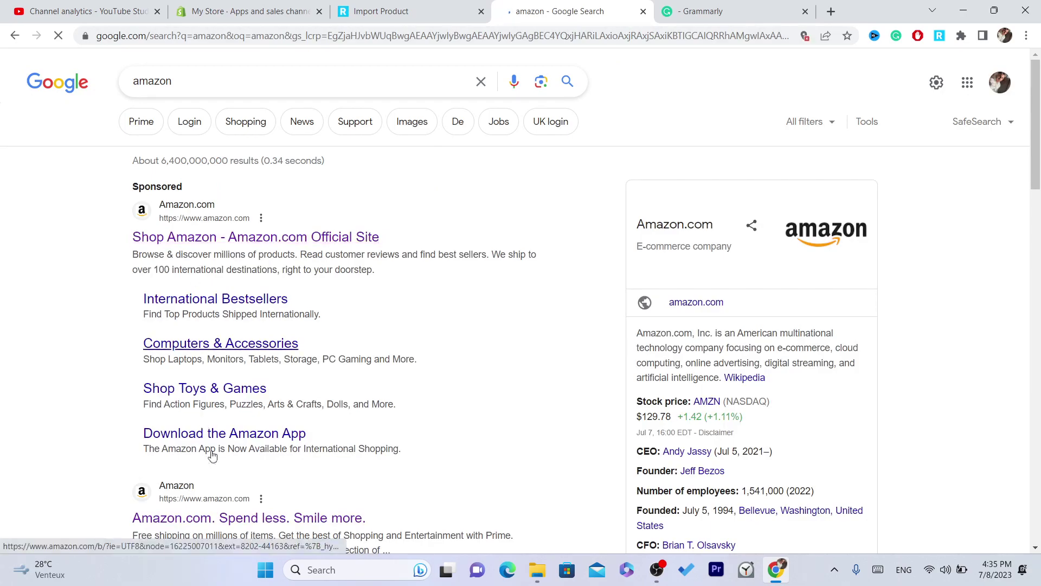
left_click(243, 517)
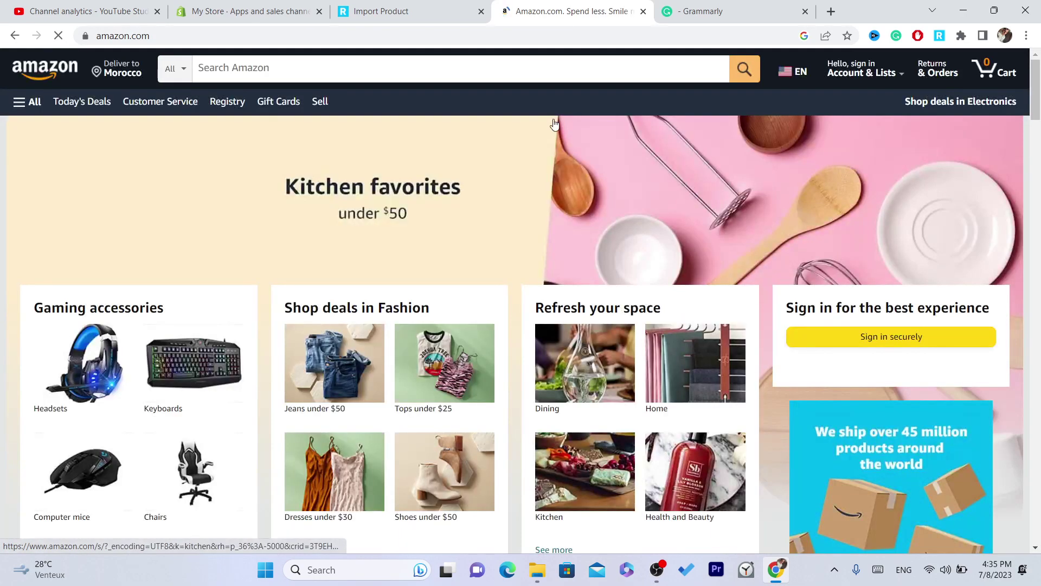
left_click_drag(1038, 64, 1038, 374)
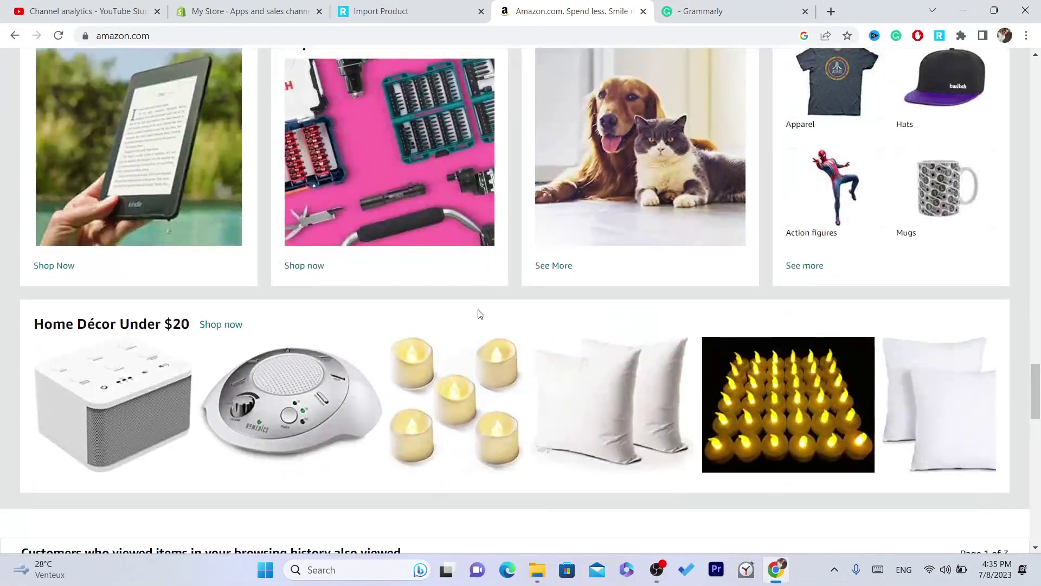
Open the white noise machine and send it to Robo, filling title, Drugstore type and 24.99 price.
left_click(111, 404)
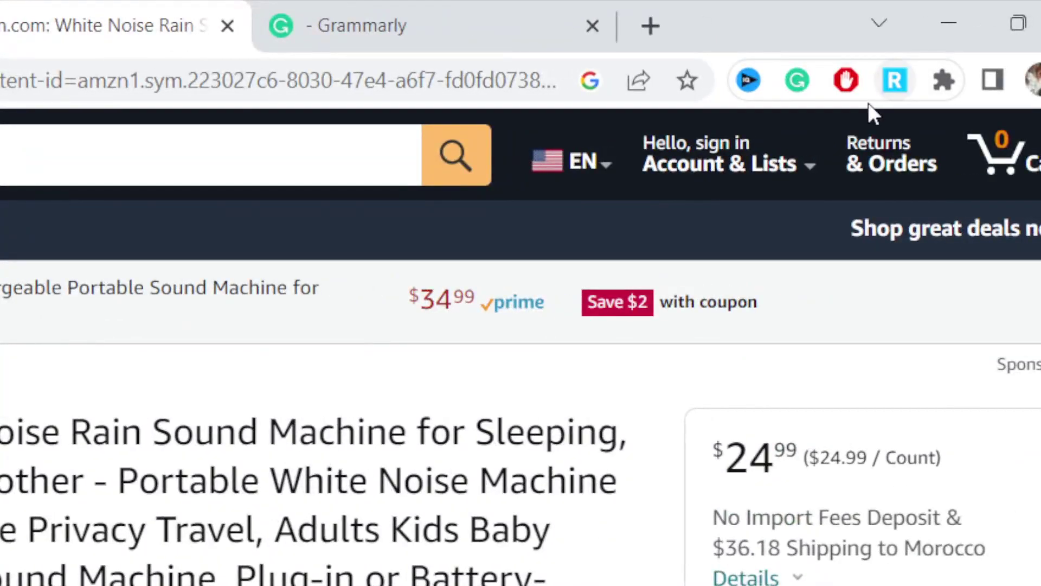
left_click(886, 91)
left_click(744, 266)
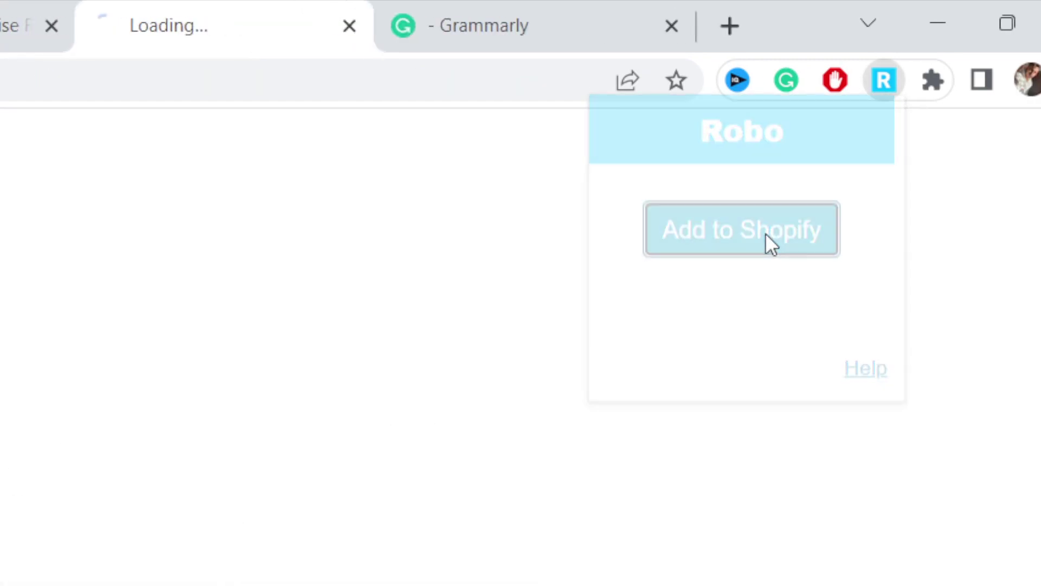
left_click(197, 76)
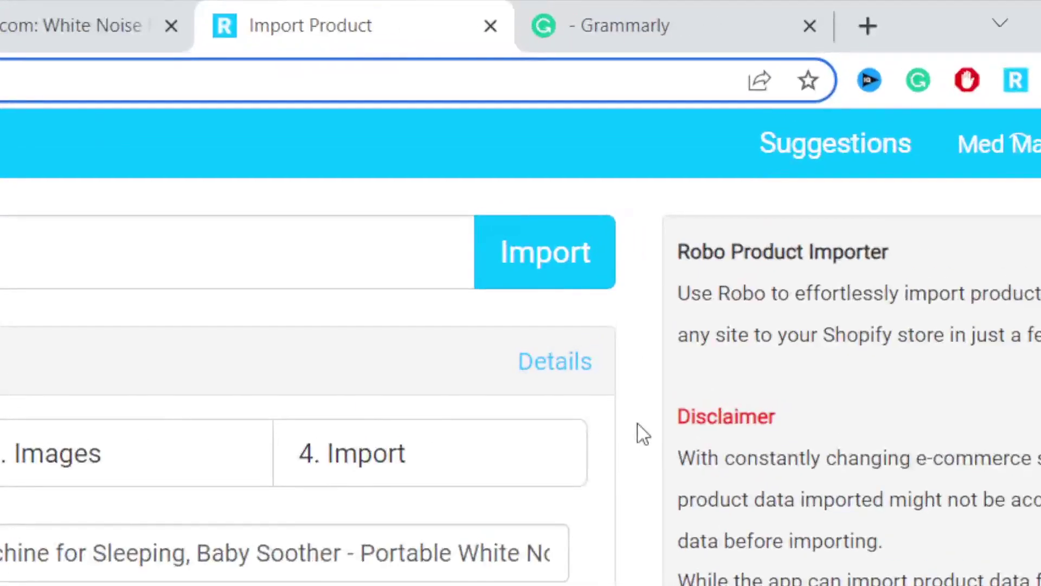
double_click(670, 426)
double_click(676, 458)
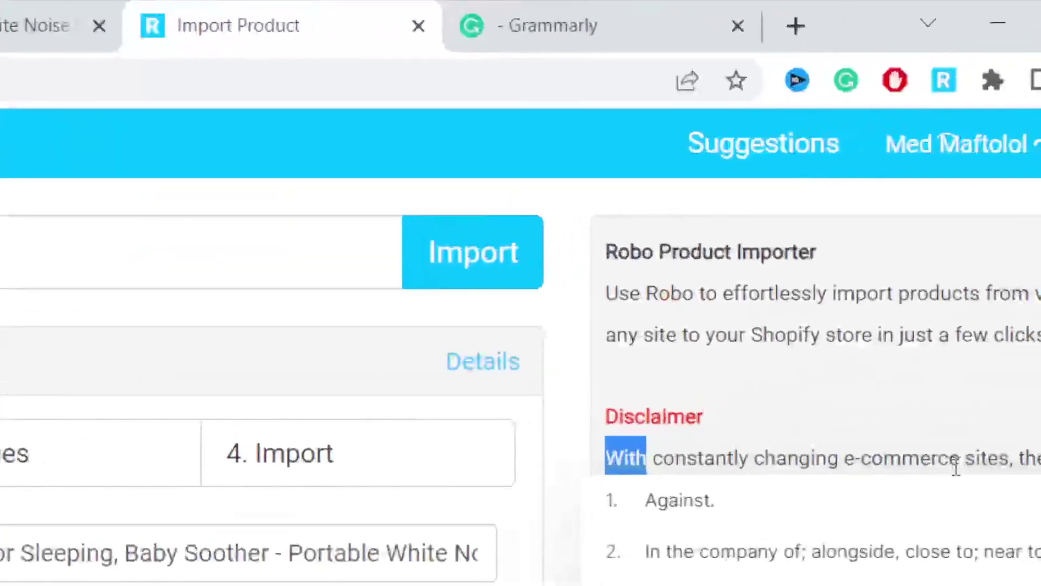
left_click(956, 465)
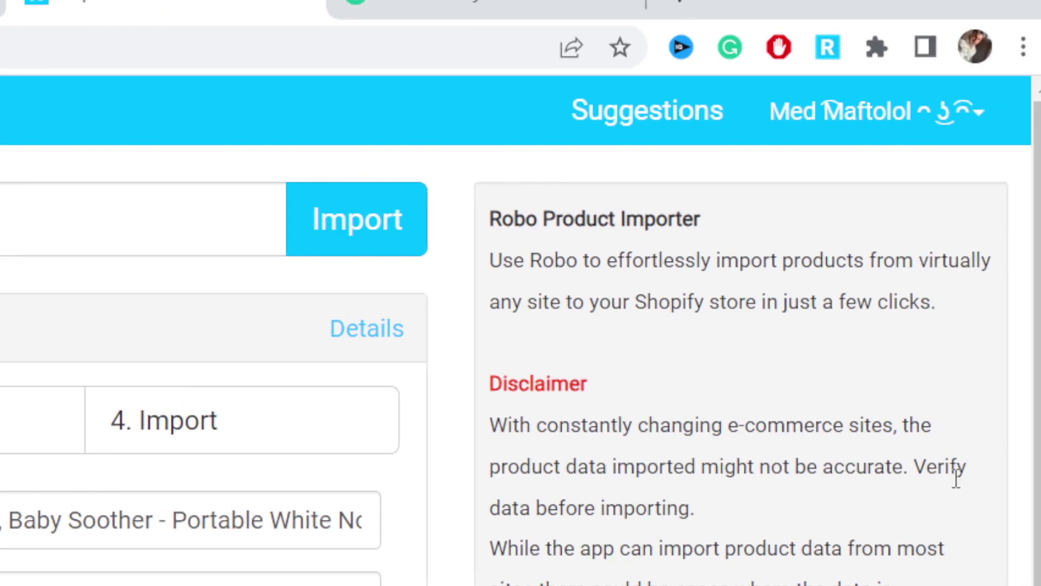
triple_click(708, 508)
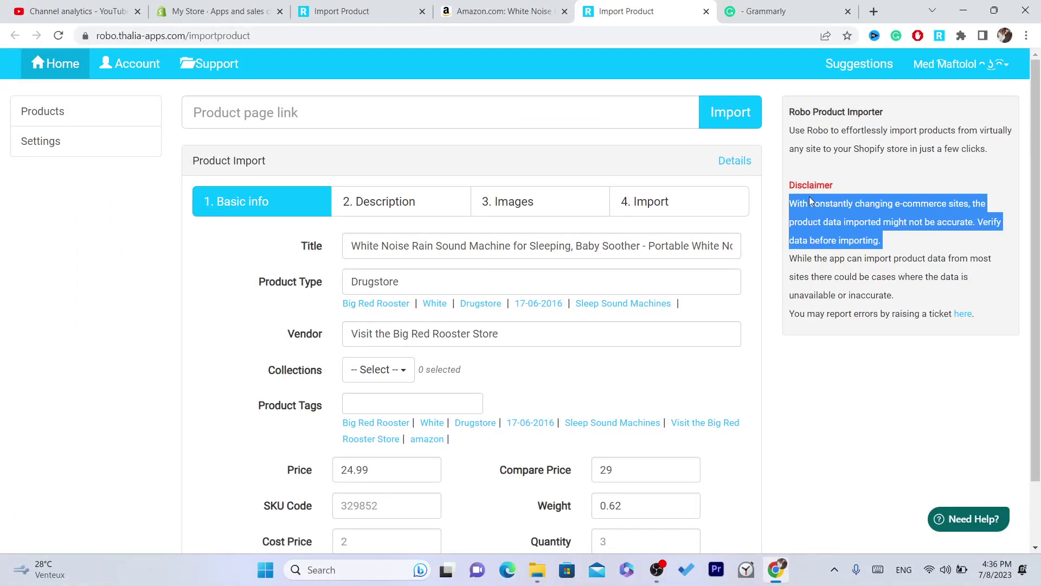
left_click(933, 206)
left_click_drag(1037, 187, 1040, 250)
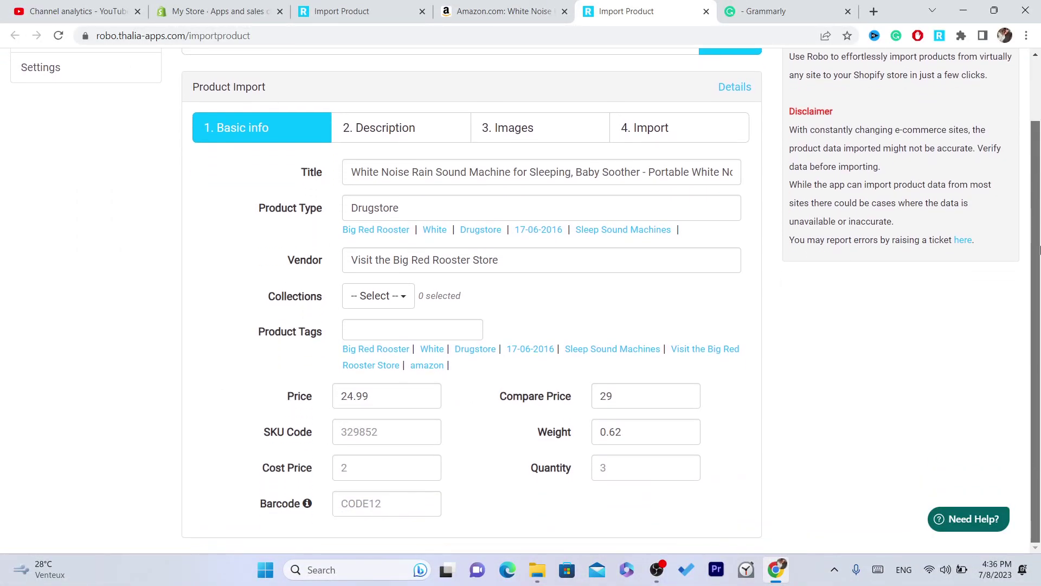
scroll(1040, 237, "up", 2)
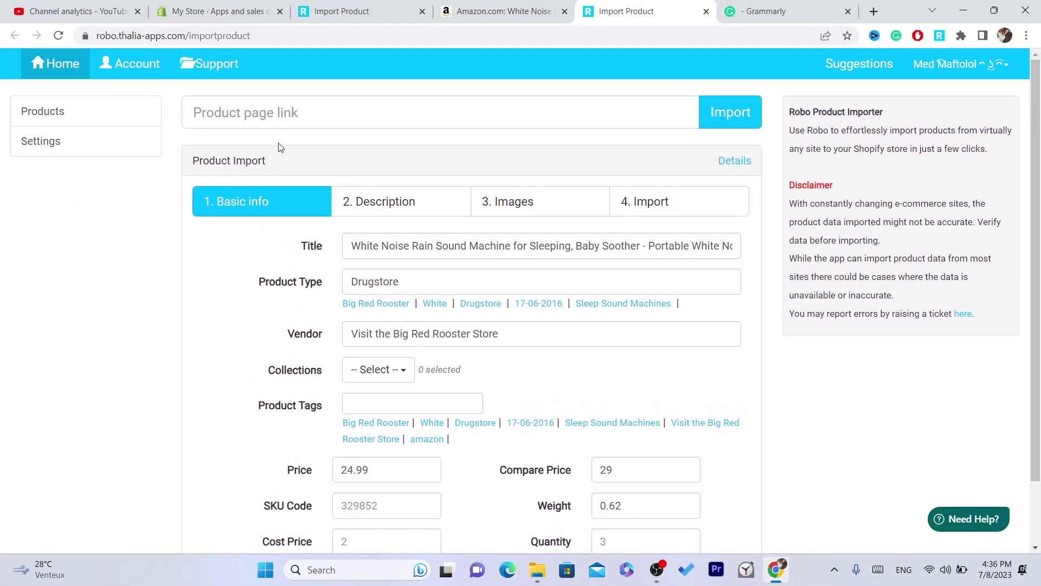
triple_click(253, 161)
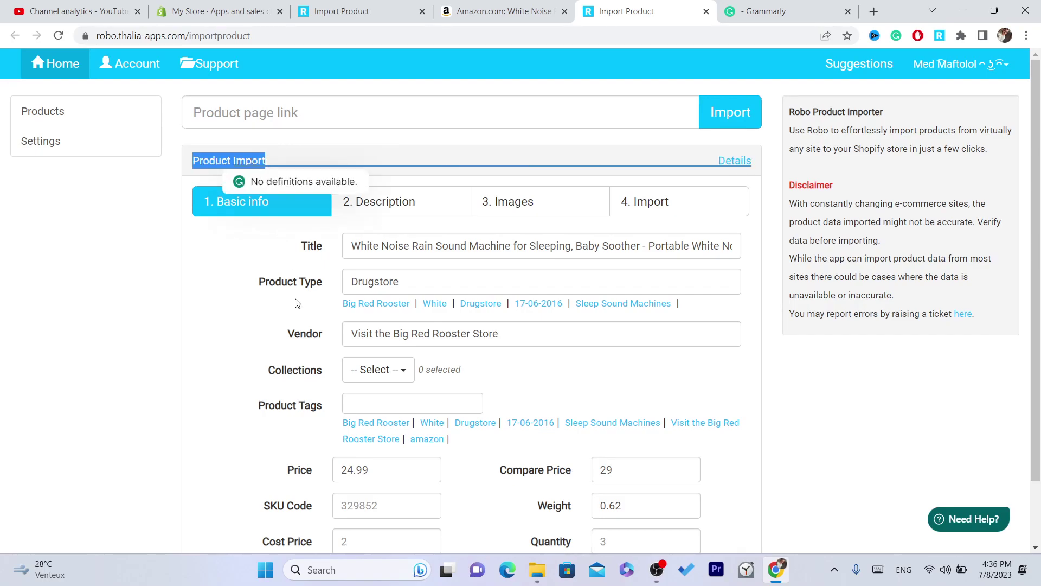
left_click(288, 277)
scroll(1002, 179, "down", 2)
scroll(678, 206, "up", 2)
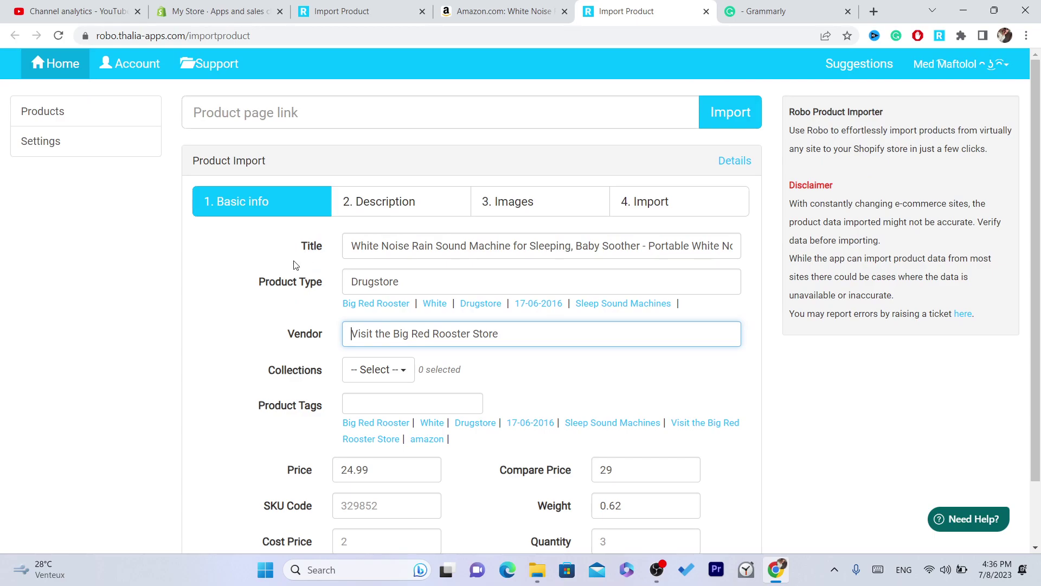
scroll(781, 218, "down", 2)
scroll(511, 202, "up", 2)
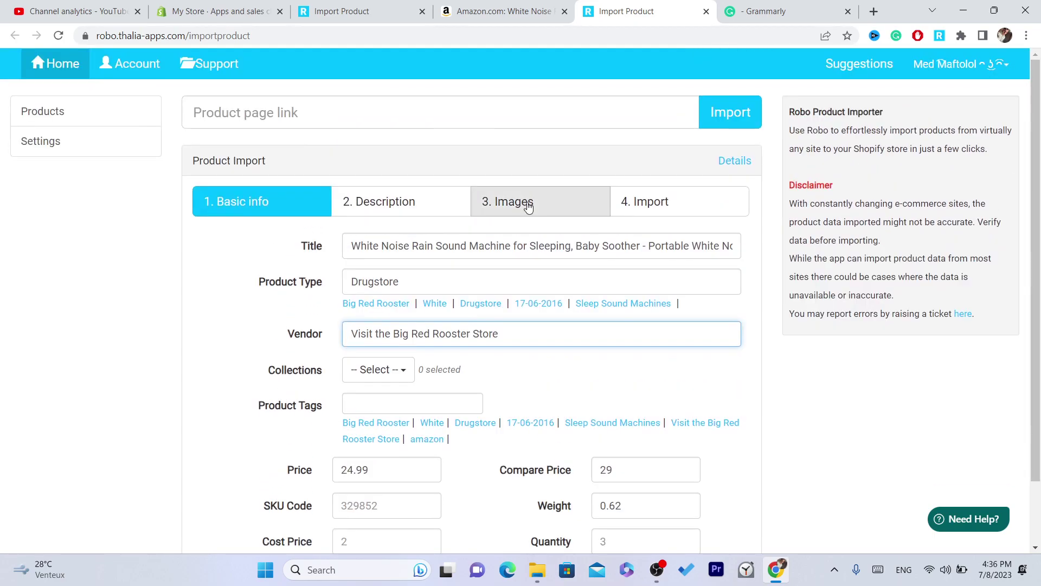
left_click(372, 470)
double_click(372, 471)
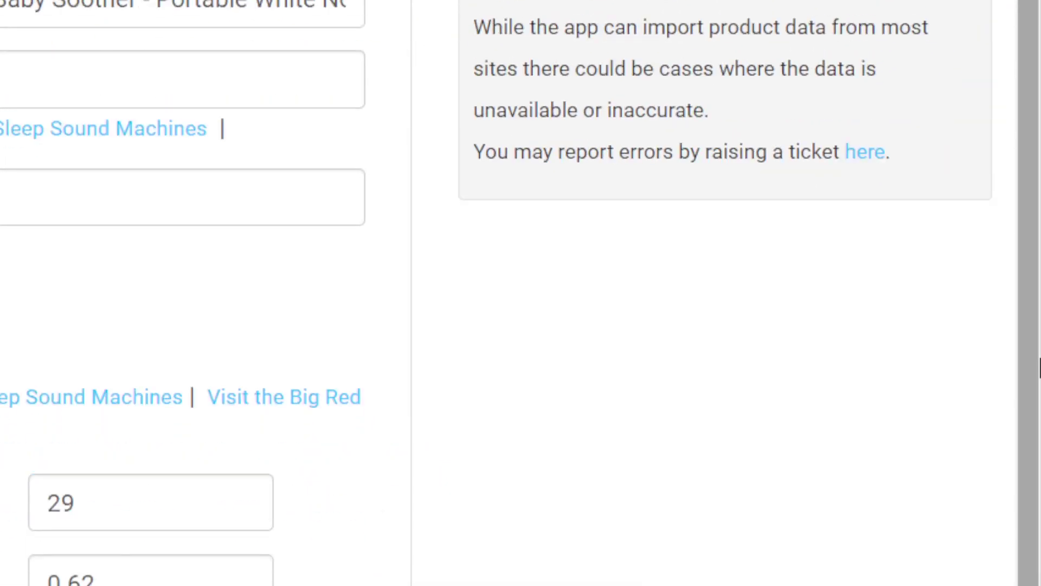
key("Right")
left_click(109, 282)
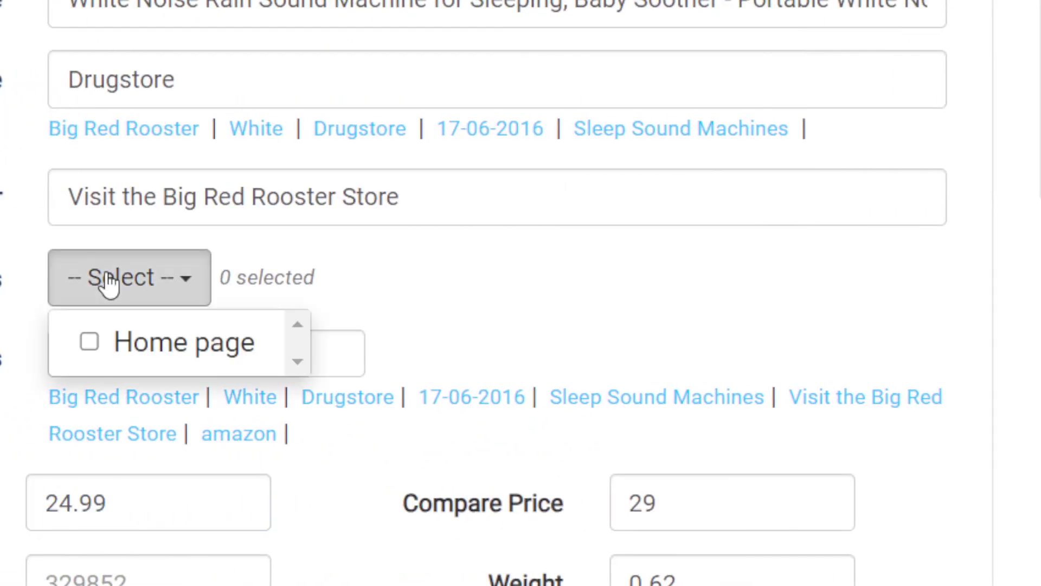
left_click(153, 196)
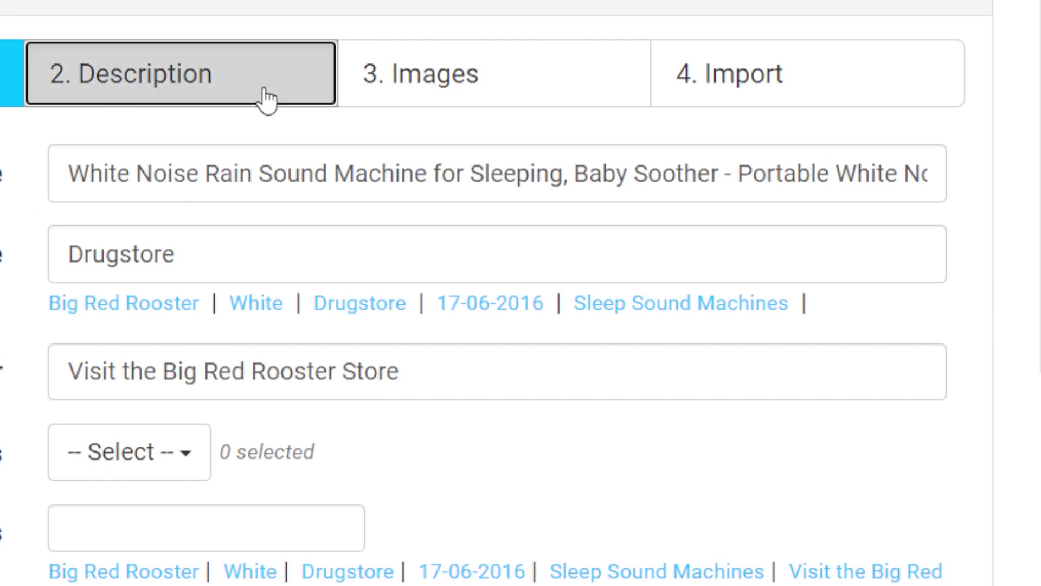
left_click(268, 92)
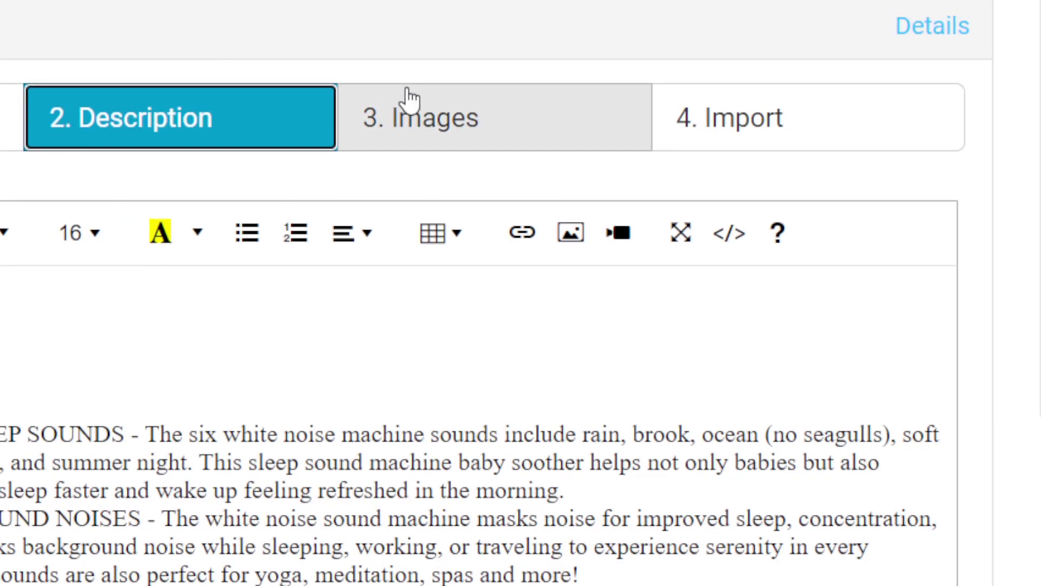
left_click(410, 98)
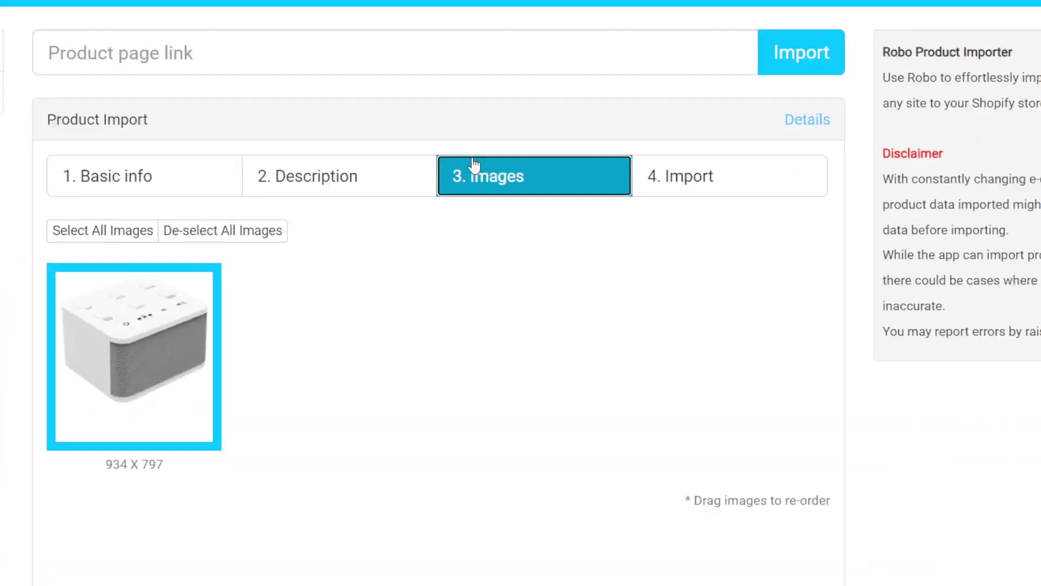
left_click(732, 139)
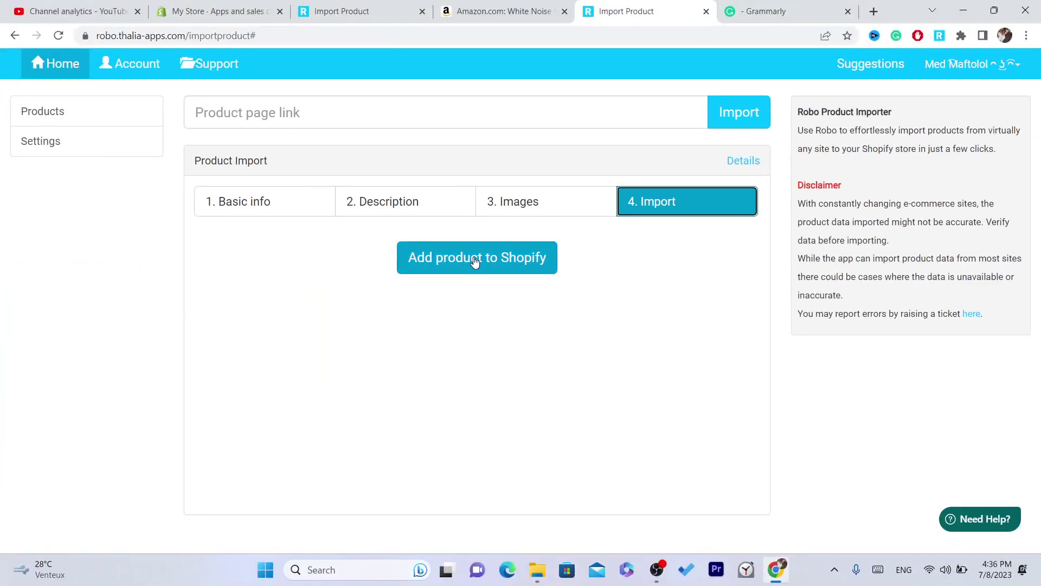
left_click(293, 211)
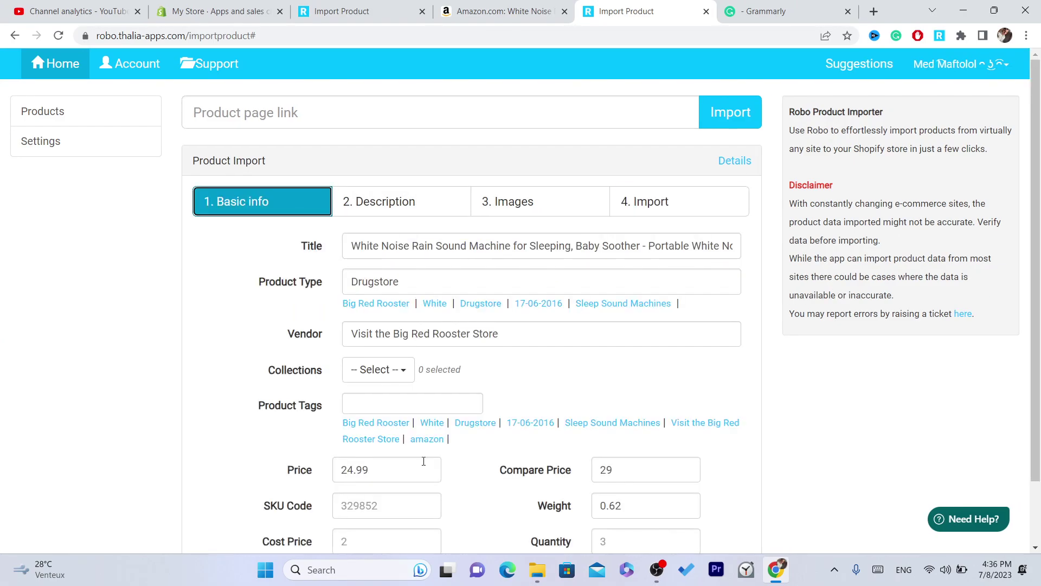
scroll(424, 461, "down", 2)
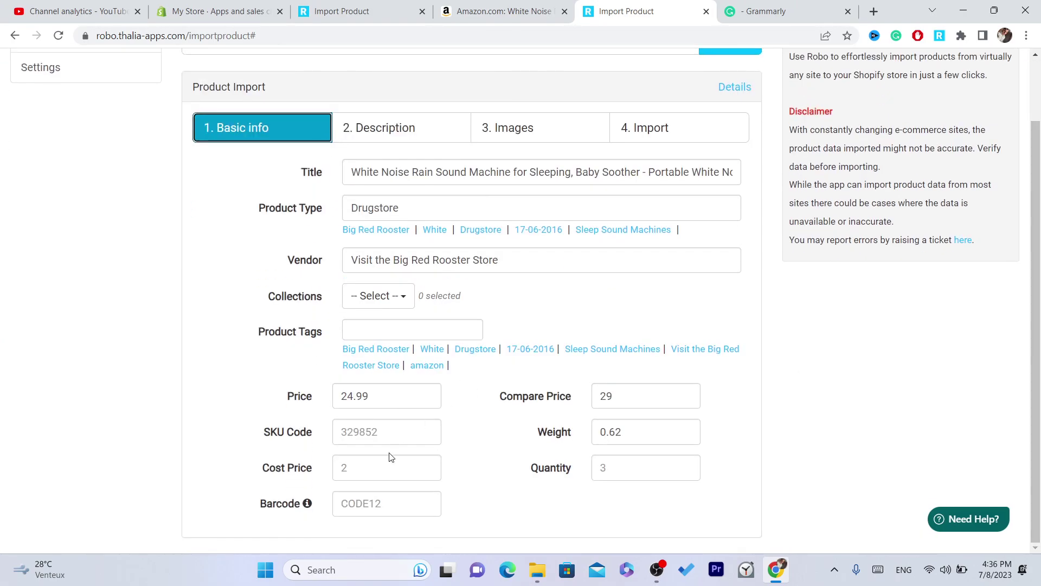
left_click(397, 494)
left_click(627, 469)
On the 4. Import tab, add the white noise machine to Shopify and highlight the success details.
left_click(651, 128)
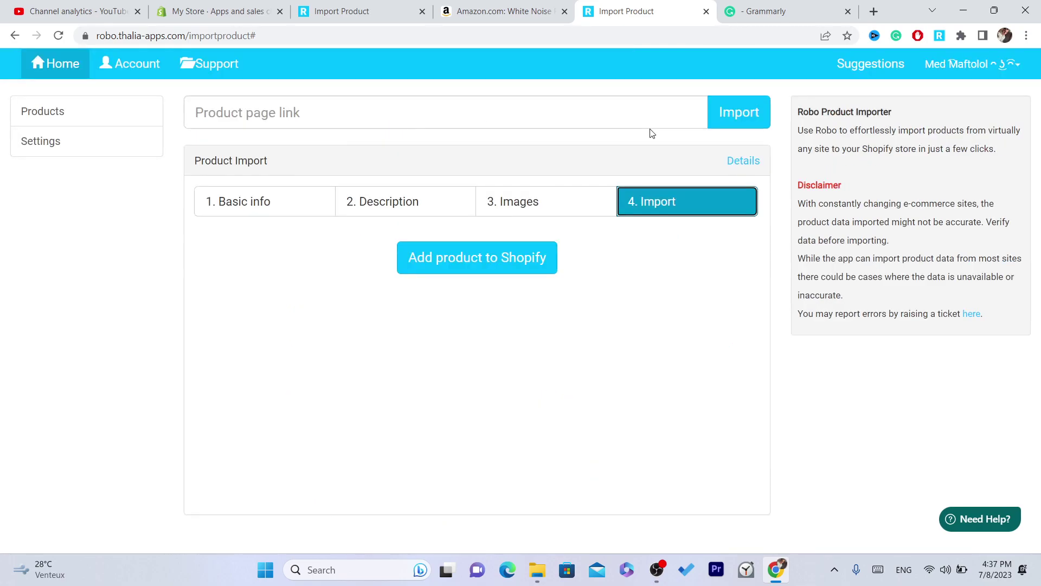
left_click(478, 263)
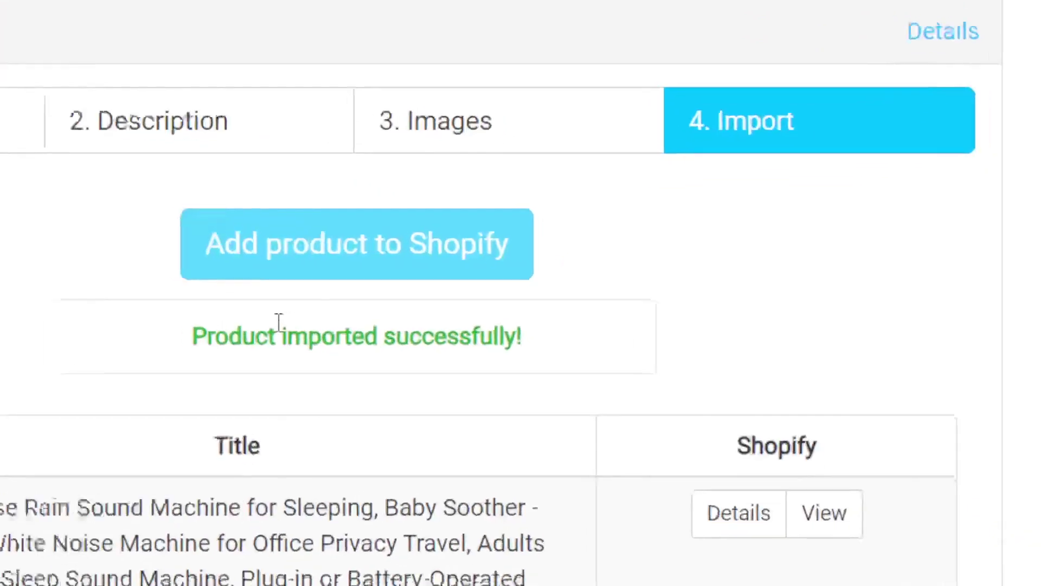
triple_click(561, 354)
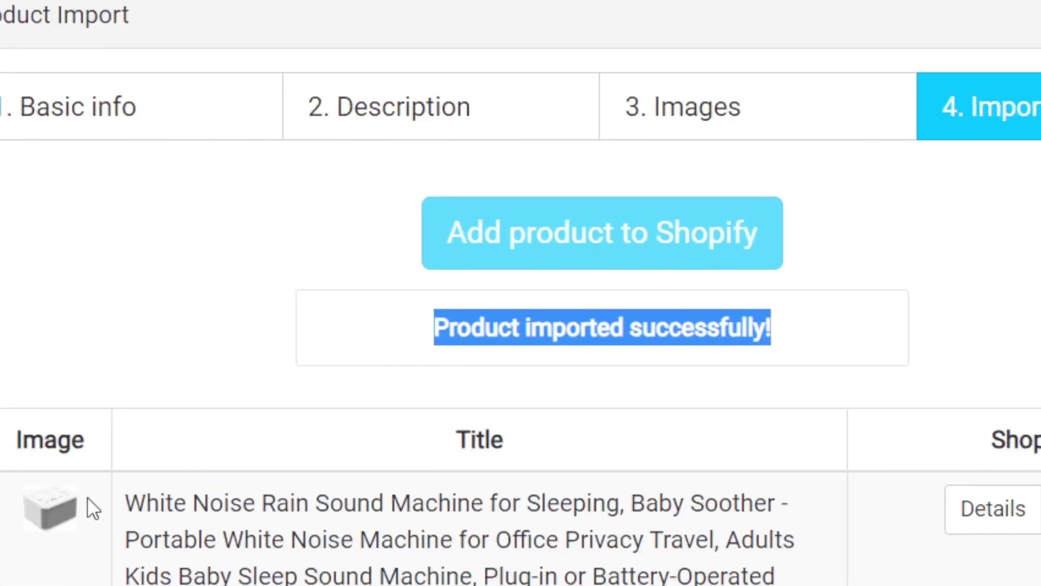
left_click_drag(114, 497, 557, 572)
left_click_drag(557, 496, 628, 578)
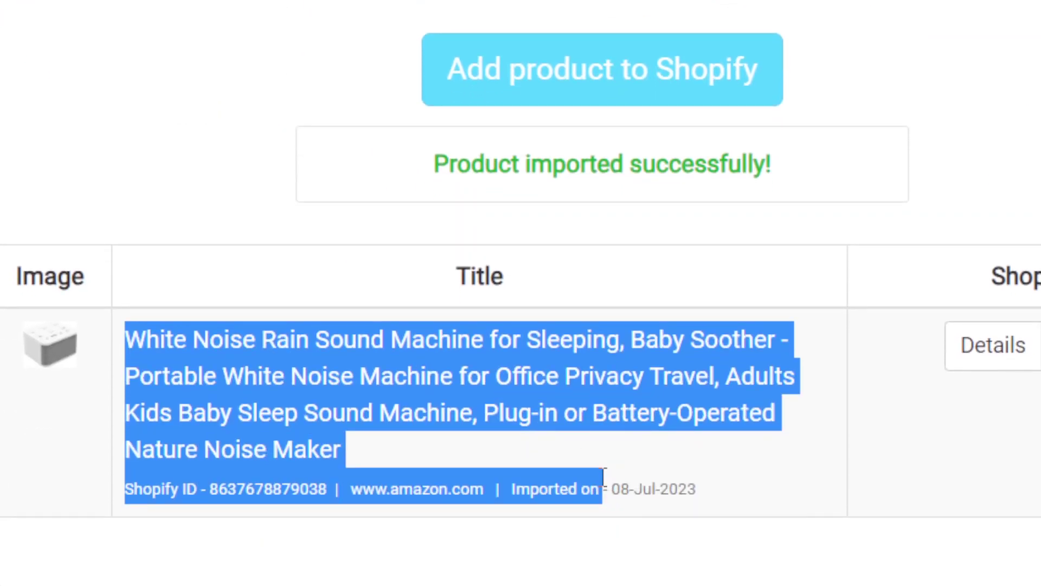